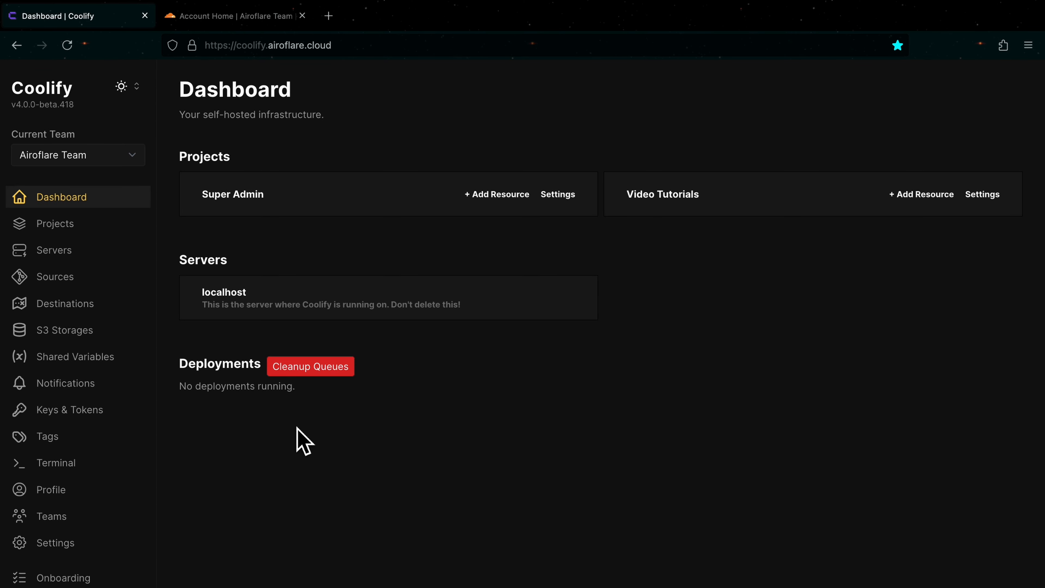
Step: Start a new S3 storage in Coolify and name it "YouTube Tutorial"
{"action": "left_click", "coordinate": [93, 350]}
{"action": "left_click", "coordinate": [345, 95]}
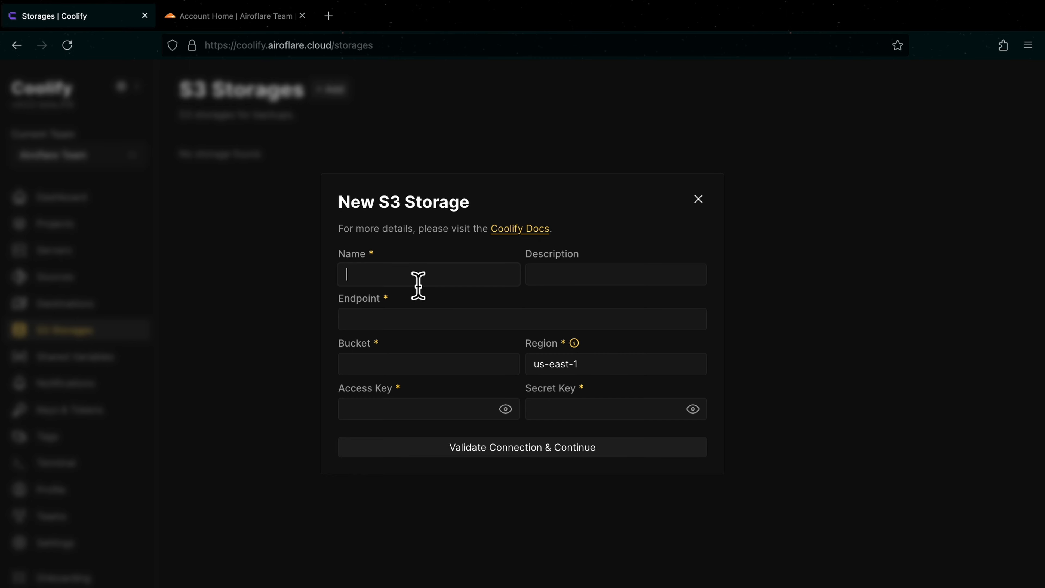
{"action": "type", "text": "YouTube Tutorial"}
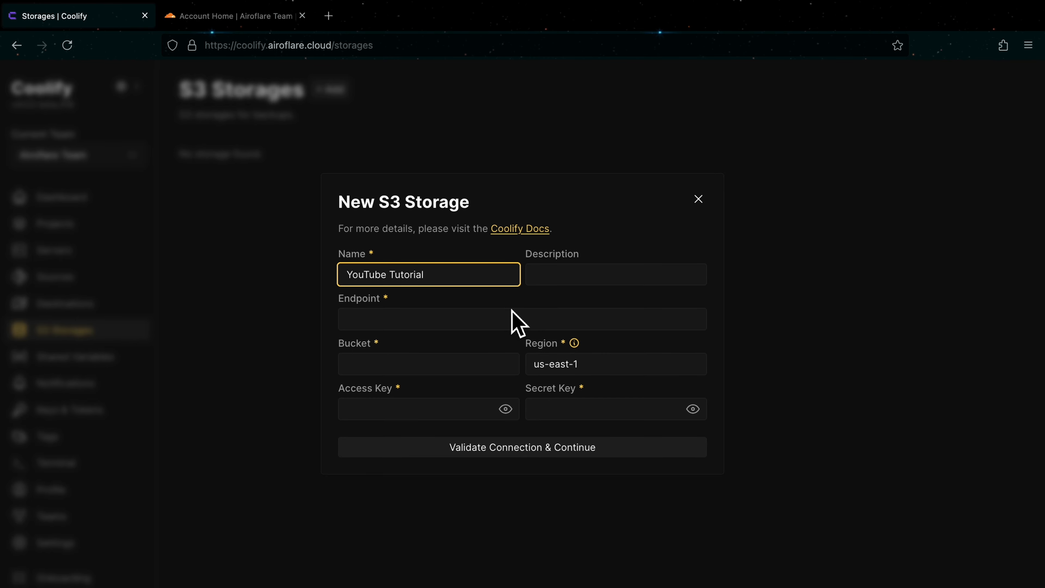
Step: Switch to Cloudflare, open R2 Object Storage and start a new bucket named youtube-video
{"action": "left_click", "coordinate": [243, 23]}
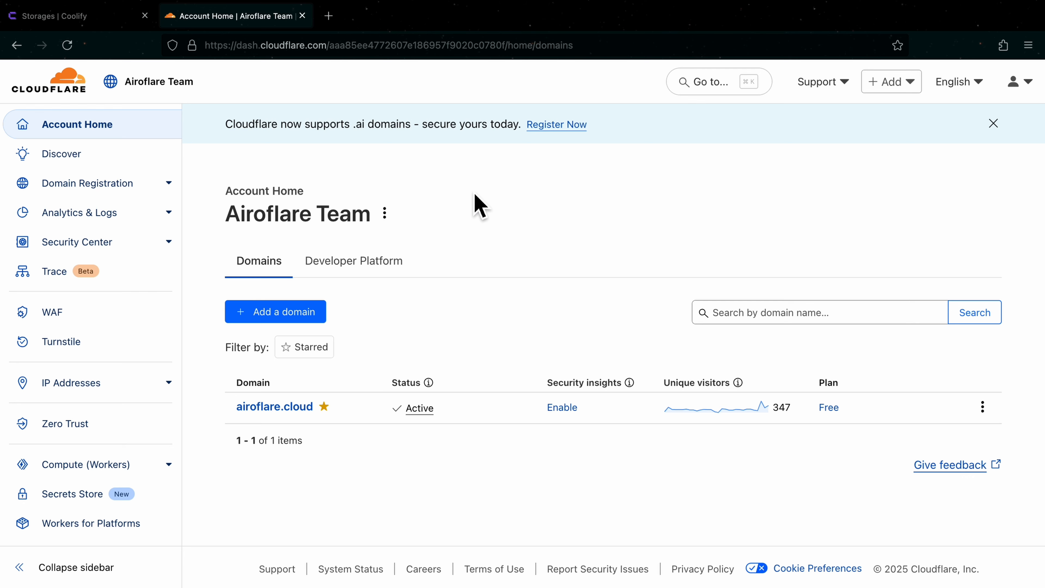
{"action": "scroll", "coordinate": [103, 335], "scroll_direction": "down", "scroll_amount": 8}
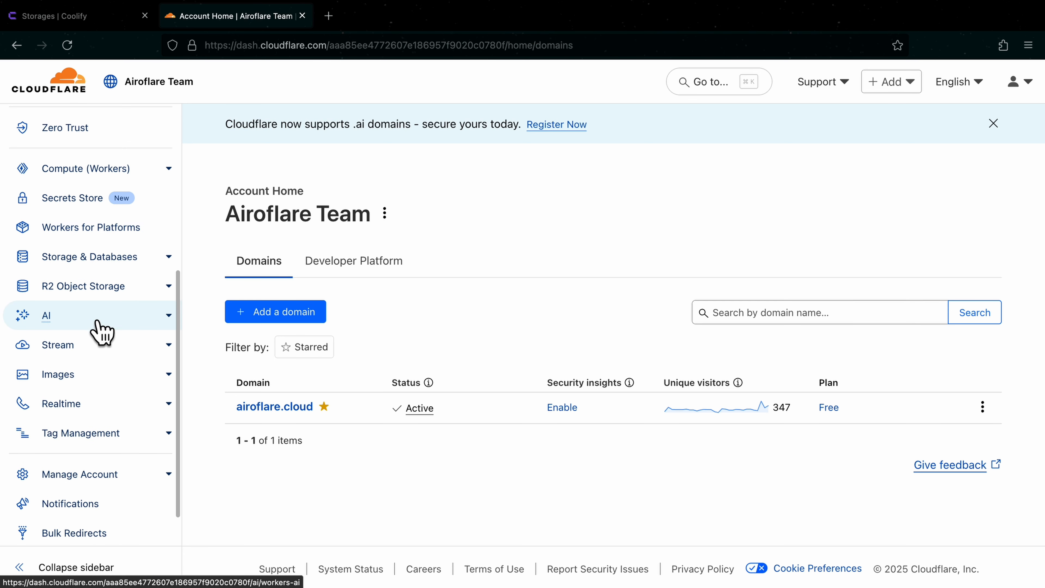
{"action": "left_click", "coordinate": [110, 294]}
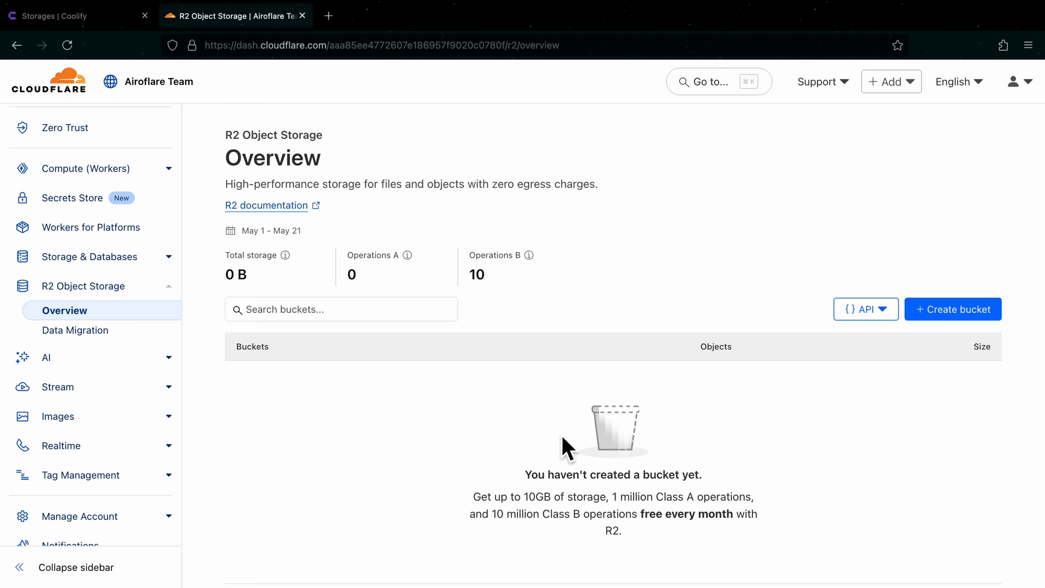
{"action": "left_click", "coordinate": [965, 316]}
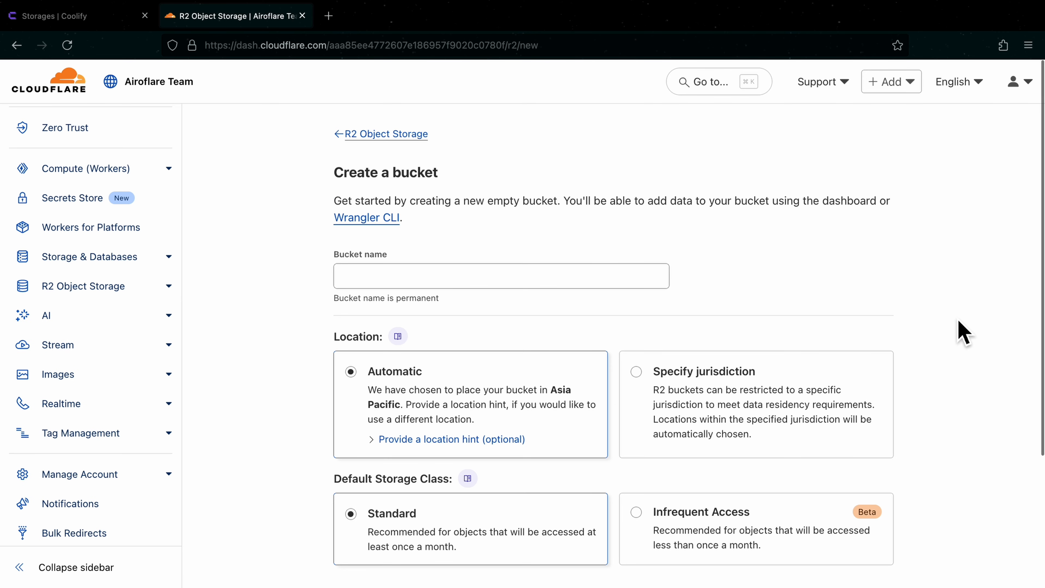
{"action": "left_click", "coordinate": [518, 286]}
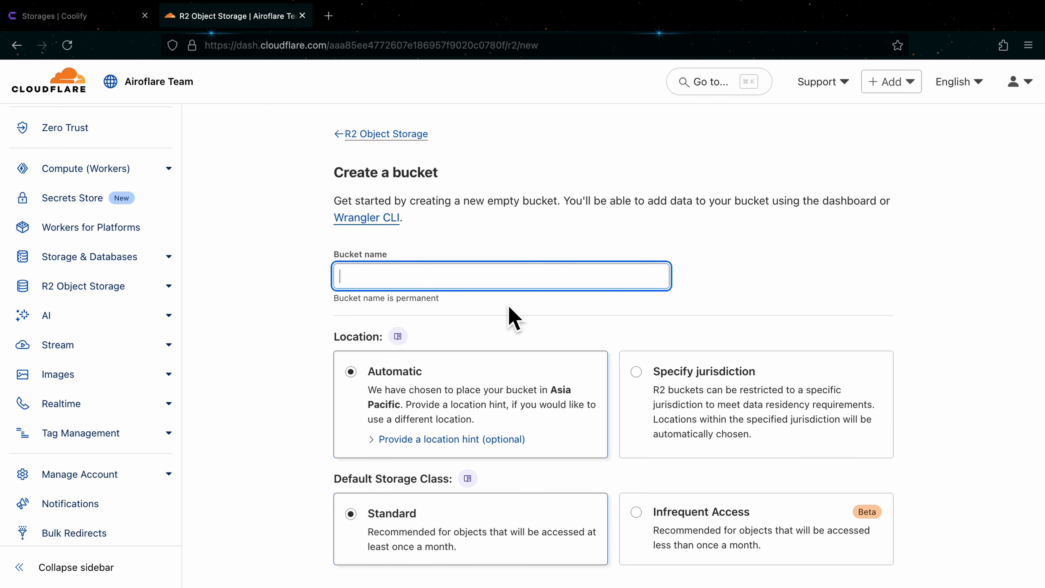
{"action": "type", "text": "youtub"}
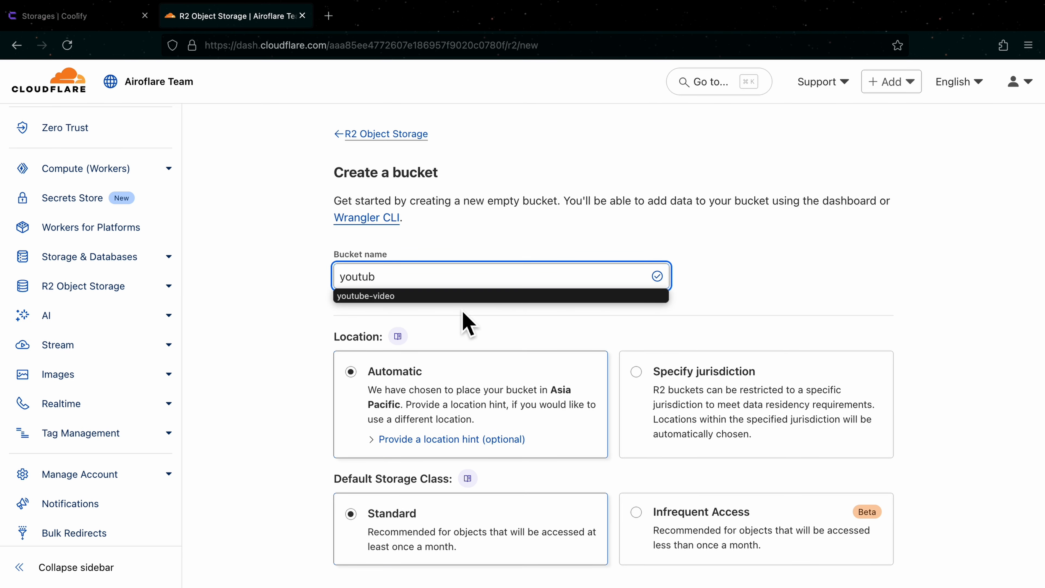
{"action": "left_click", "coordinate": [424, 297]}
{"action": "left_click", "coordinate": [517, 316]}
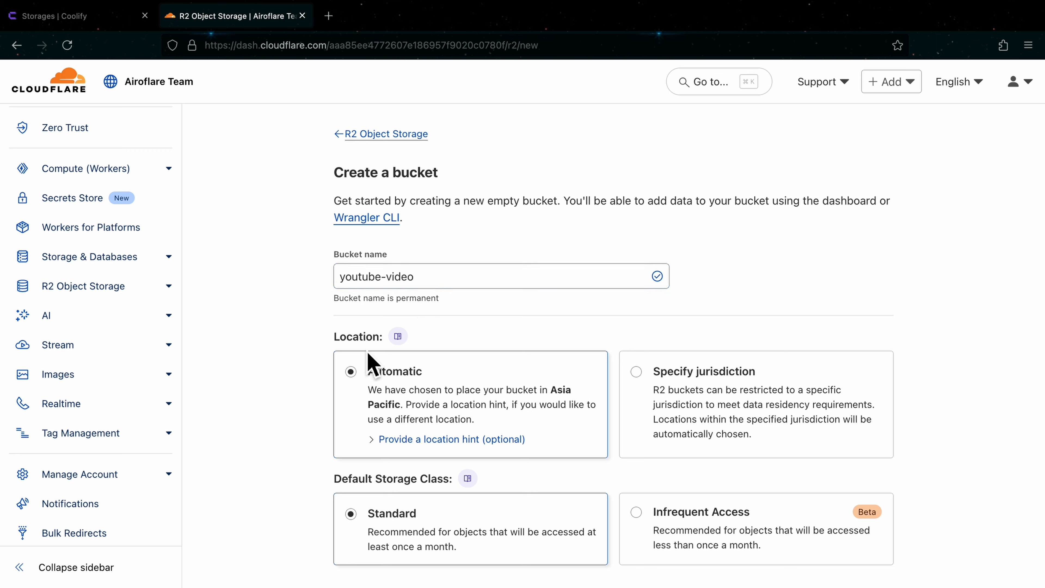
Step: Set the bucket's location hint to Asia-Pacific (APAC) and create it with the Standard storage class
{"action": "left_click", "coordinate": [478, 440]}
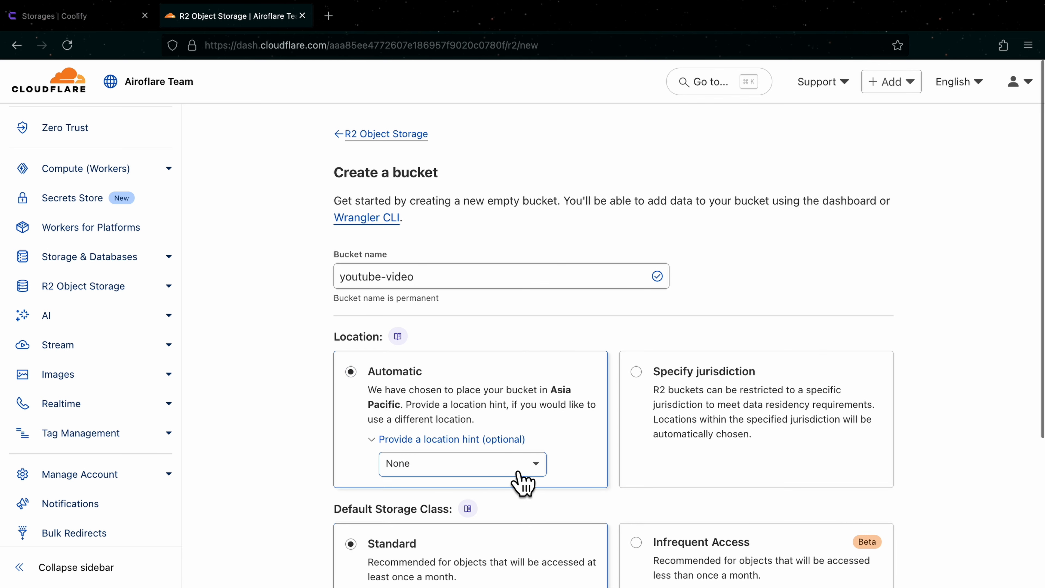
{"action": "left_click", "coordinate": [523, 483]}
{"action": "left_click", "coordinate": [527, 520]}
{"action": "scroll", "coordinate": [602, 483], "scroll_direction": "down", "scroll_amount": 4}
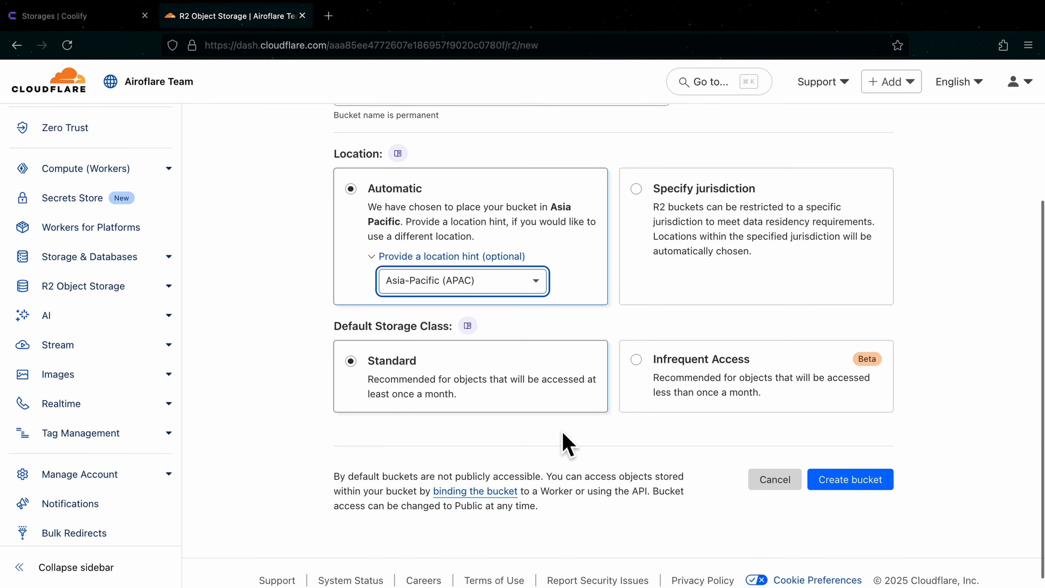
{"action": "left_click", "coordinate": [562, 433]}
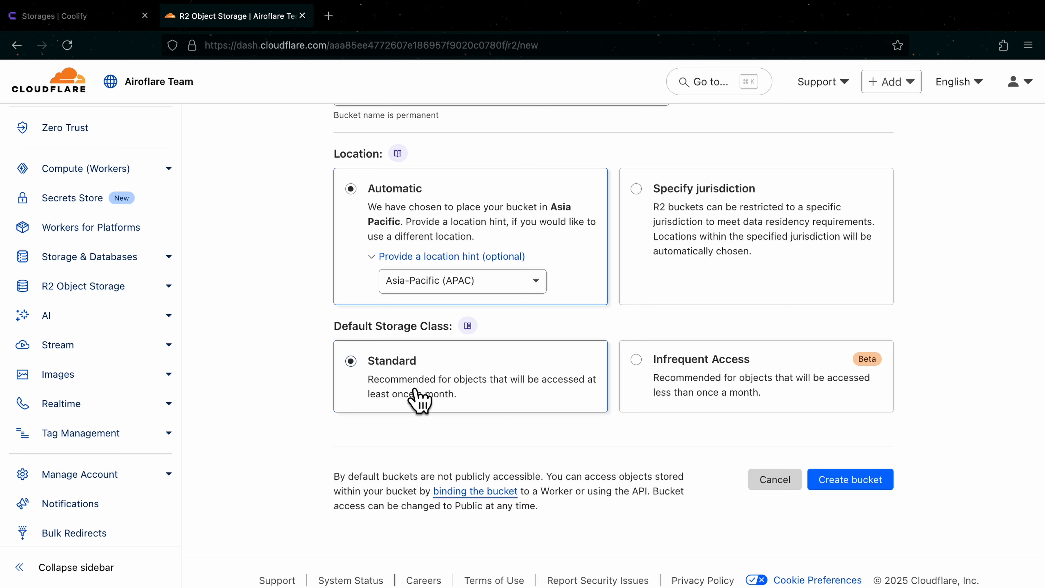
{"action": "left_click", "coordinate": [879, 485]}
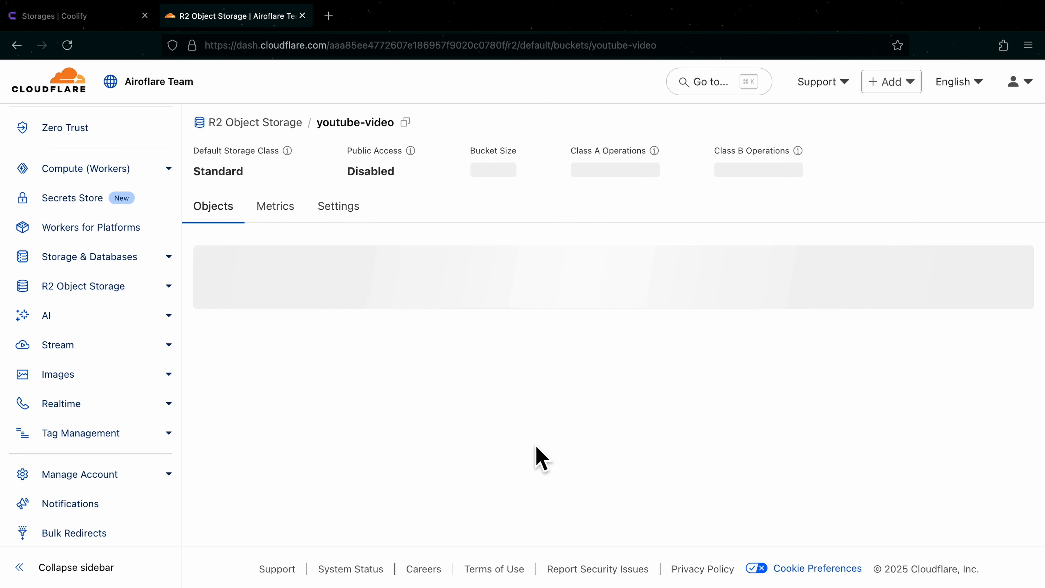
Step: Copy the youtube-video bucket name from Cloudflare into the Bucket field of Coolify's new S3 storage form
{"action": "left_click", "coordinate": [405, 121]}
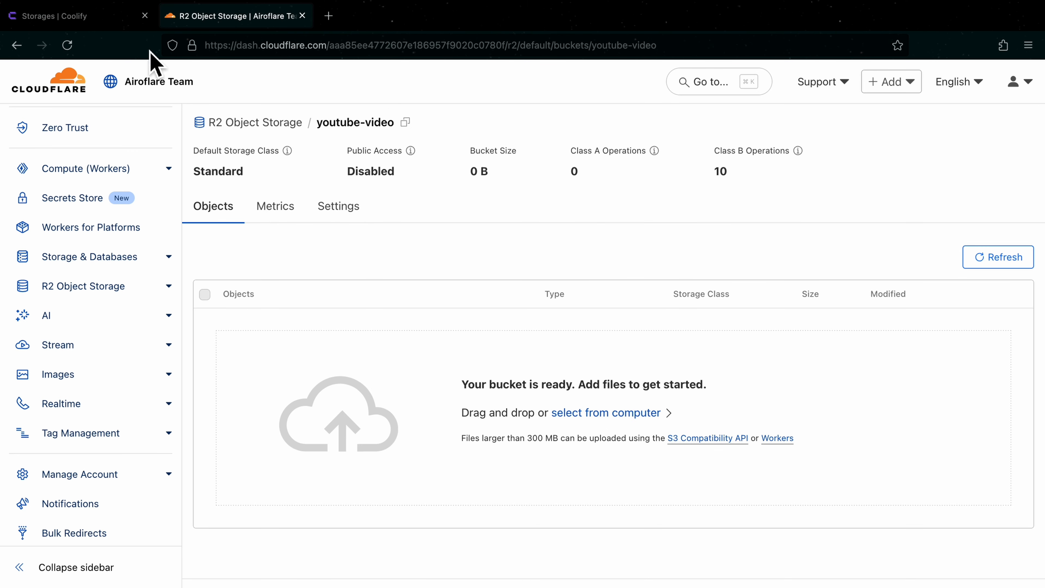
{"action": "left_click", "coordinate": [83, 15]}
{"action": "left_click", "coordinate": [397, 366]}
{"action": "key", "text": "ctrl+v"}
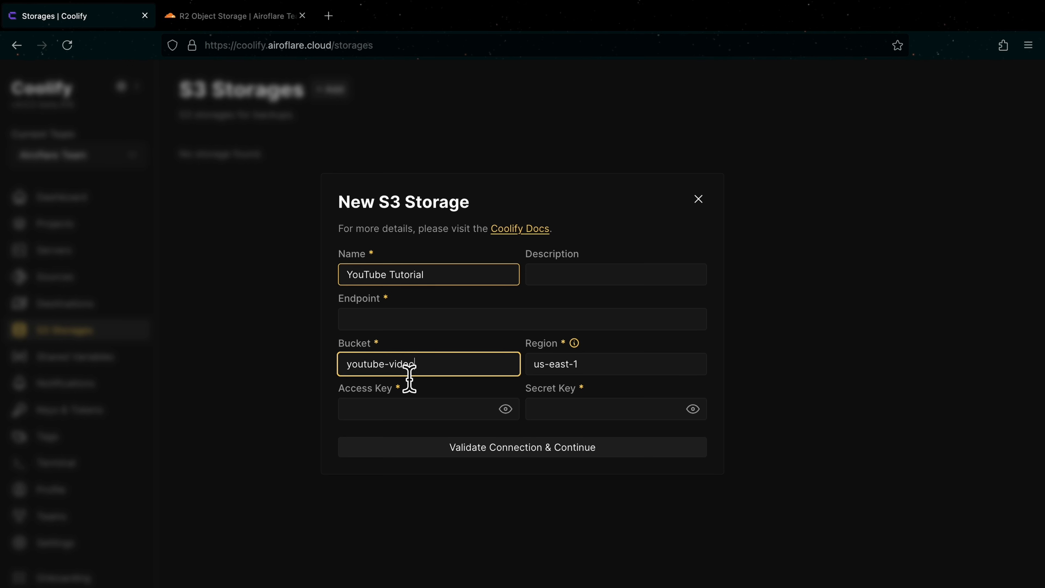
Step: Return to Cloudflare's R2 overview and start creating an account API token from API token management
{"action": "left_click", "coordinate": [233, 17]}
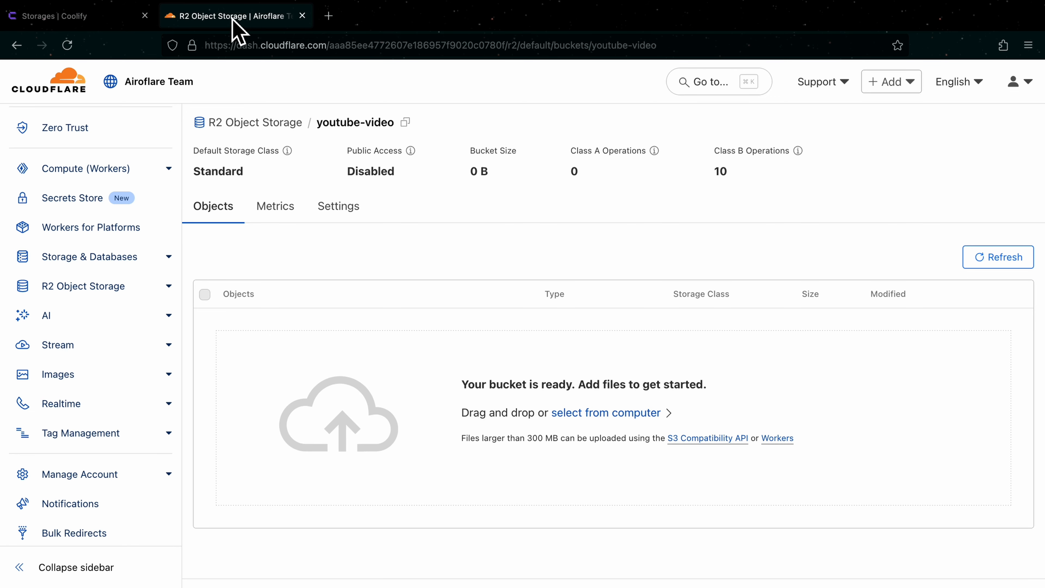
{"action": "left_click", "coordinate": [281, 135]}
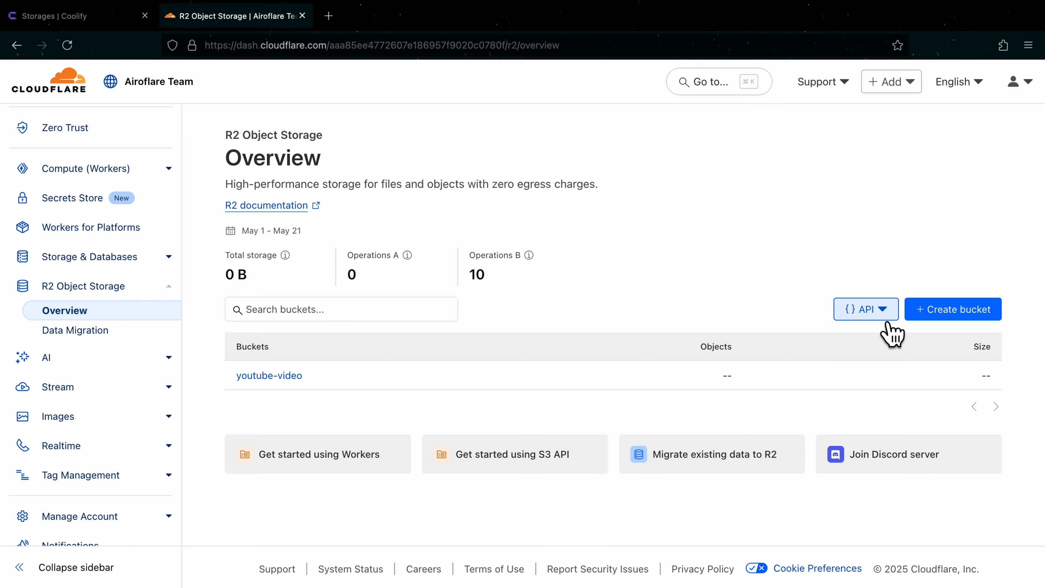
{"action": "left_click", "coordinate": [871, 315]}
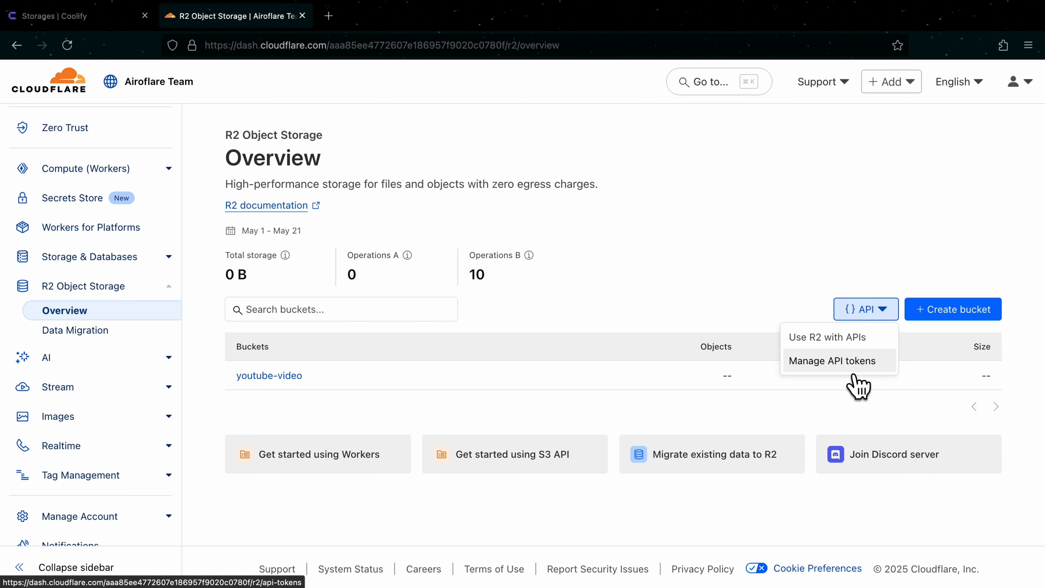
{"action": "left_click", "coordinate": [848, 368]}
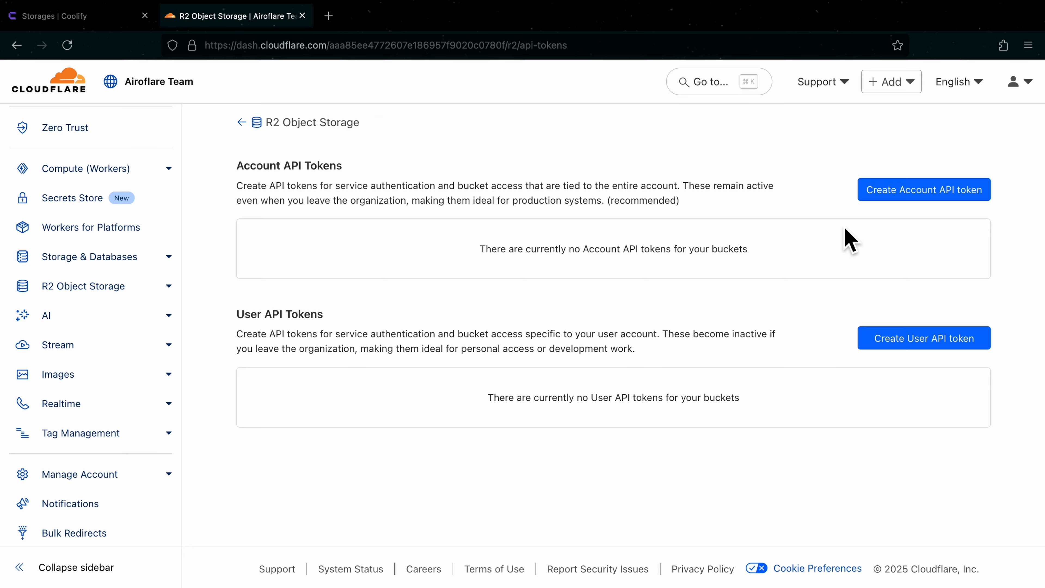
{"action": "left_click", "coordinate": [960, 211]}
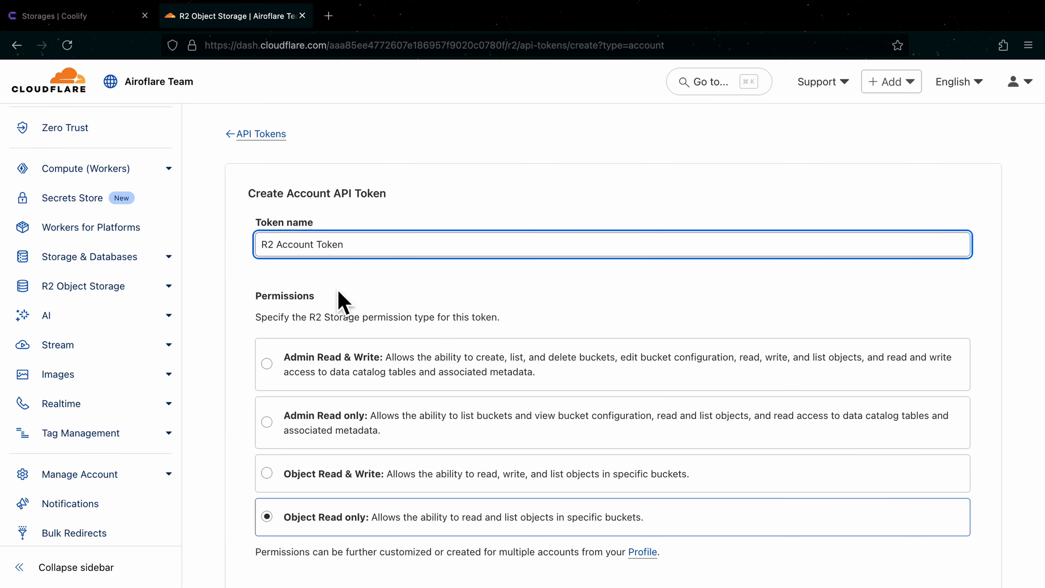
Step: Give the token Object Read & Write permission and restrict it to the youtube-video bucket only
{"action": "scroll", "coordinate": [329, 276], "scroll_direction": "down", "scroll_amount": 3}
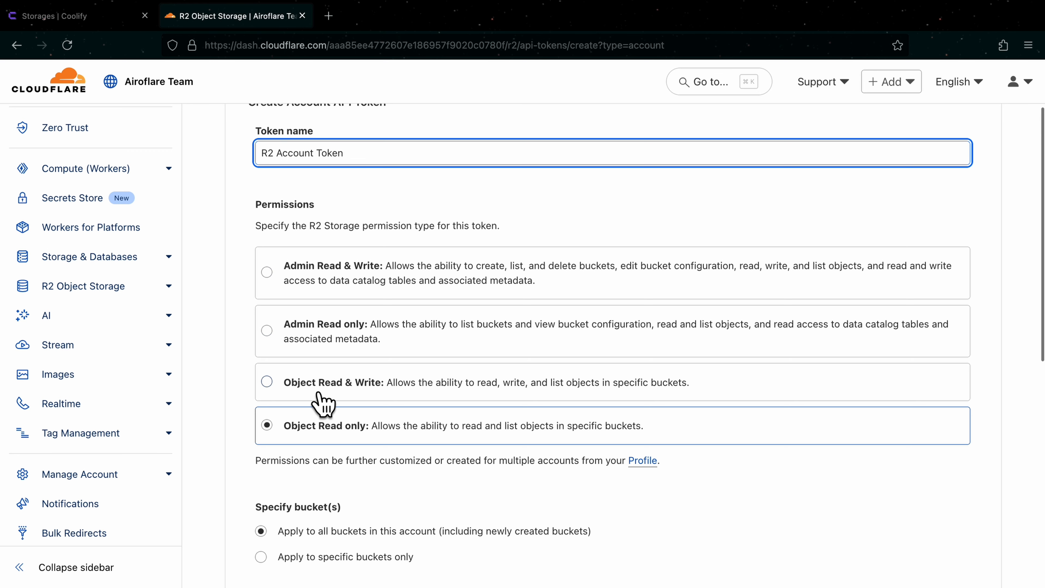
{"action": "left_click", "coordinate": [319, 393]}
{"action": "scroll", "coordinate": [412, 407], "scroll_direction": "down", "scroll_amount": 3}
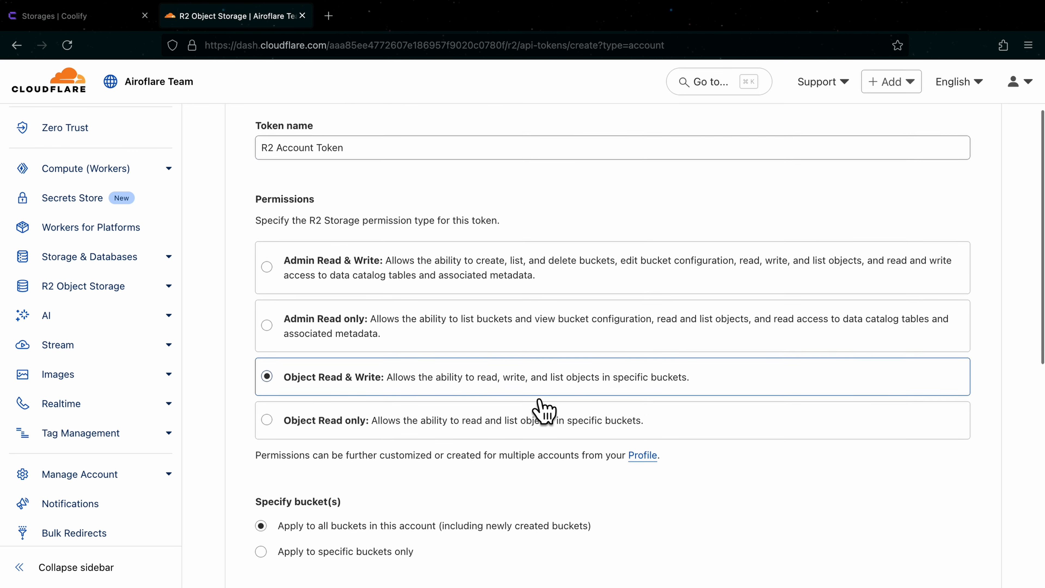
{"action": "left_click", "coordinate": [356, 453]}
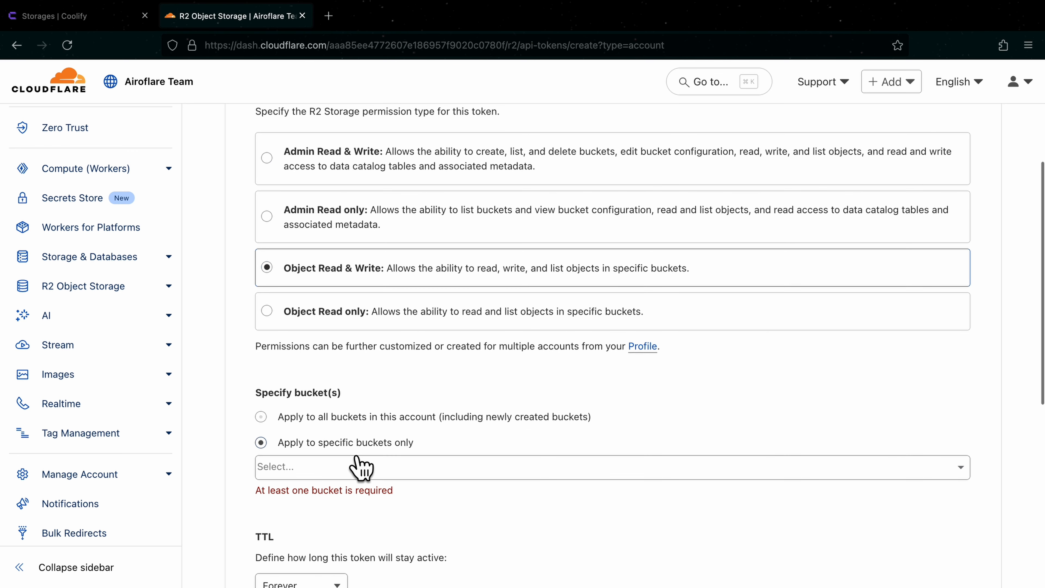
{"action": "left_click", "coordinate": [360, 466]}
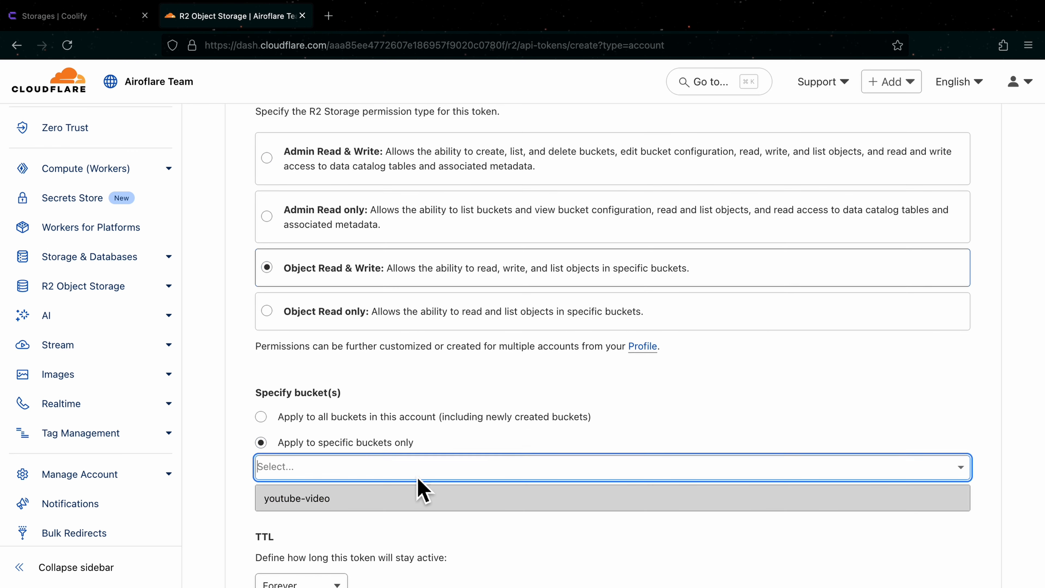
{"action": "left_click", "coordinate": [324, 503]}
{"action": "scroll", "coordinate": [443, 509], "scroll_direction": "down", "scroll_amount": 2}
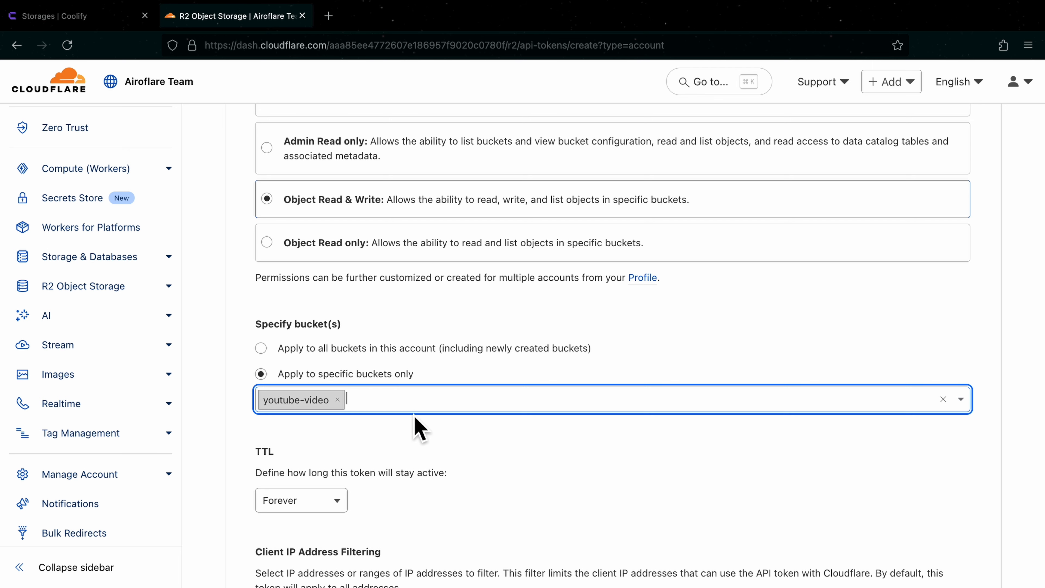
{"action": "left_click", "coordinate": [449, 436]}
{"action": "scroll", "coordinate": [439, 434], "scroll_direction": "down", "scroll_amount": 3}
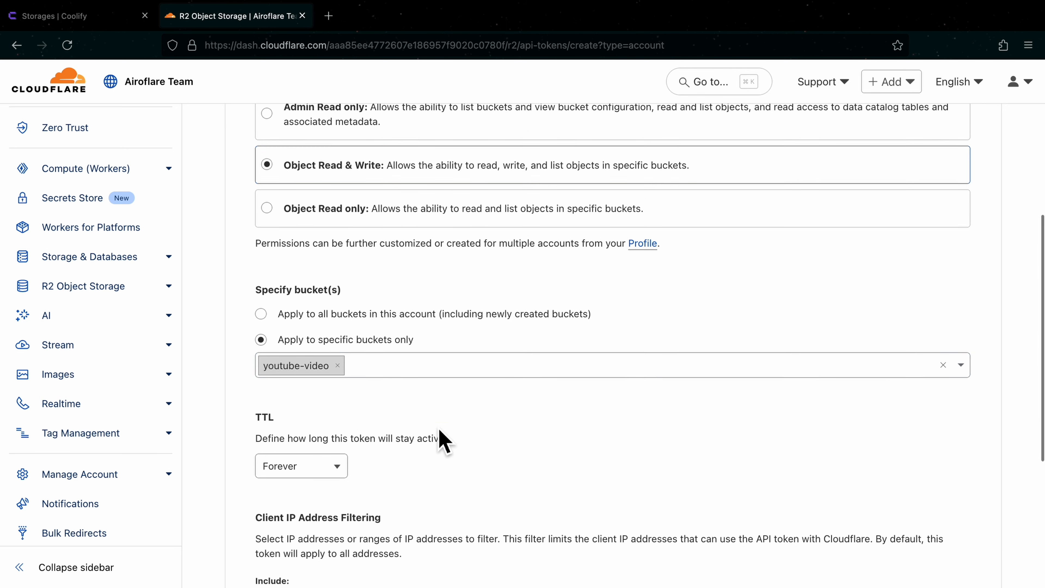
Step: Set the token's TTL to 30 days
{"action": "left_click", "coordinate": [317, 381]}
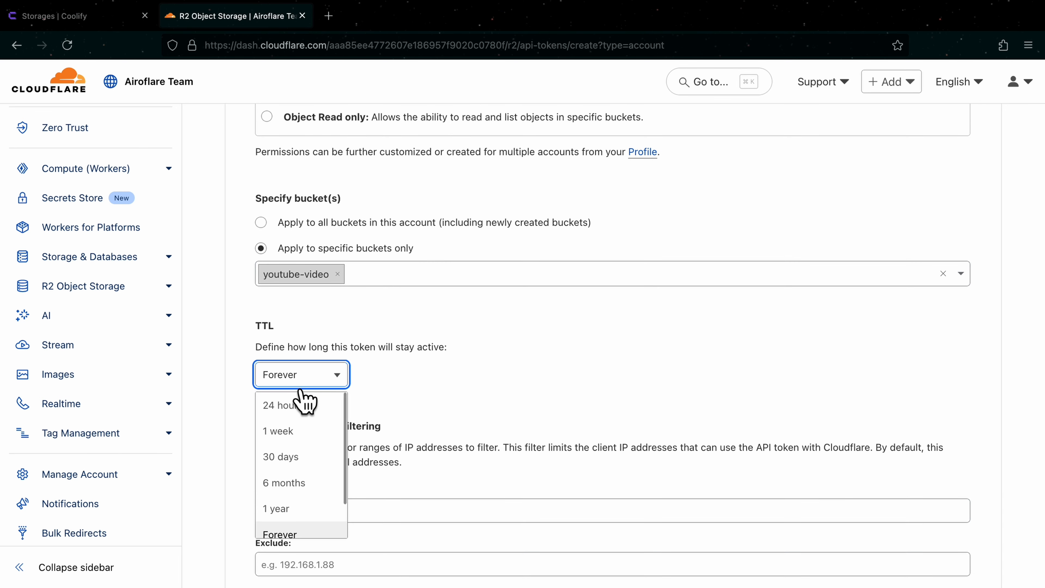
{"action": "scroll", "coordinate": [329, 445], "scroll_direction": "down", "scroll_amount": 1}
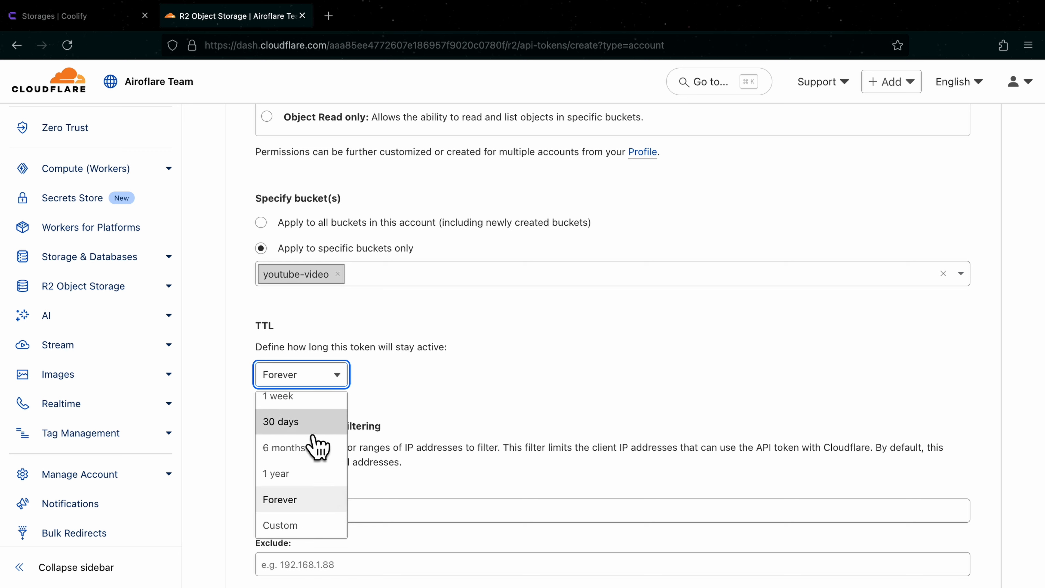
{"action": "scroll", "coordinate": [319, 469], "scroll_direction": "up", "scroll_amount": 1}
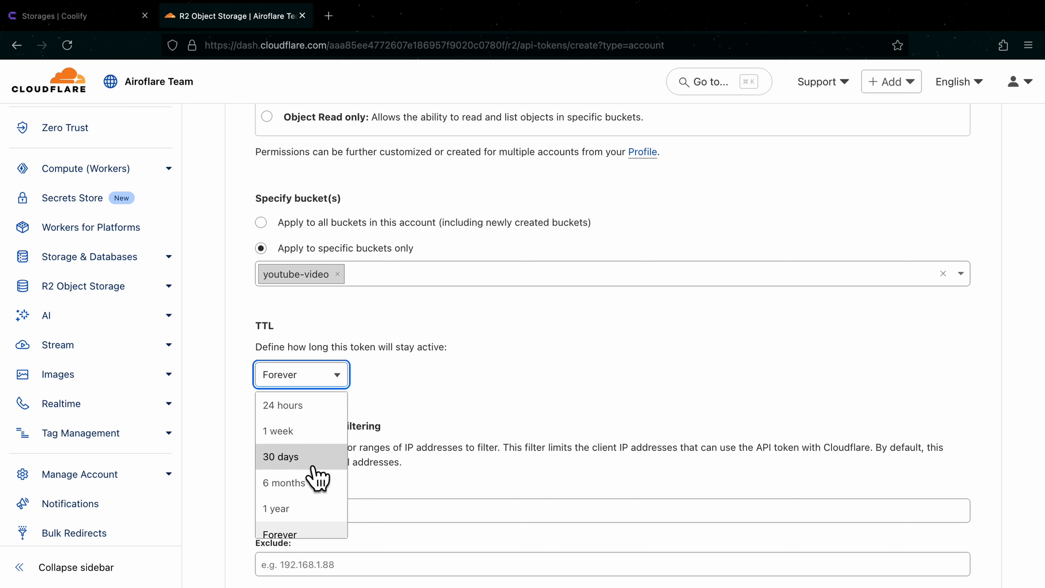
{"action": "left_click", "coordinate": [314, 467]}
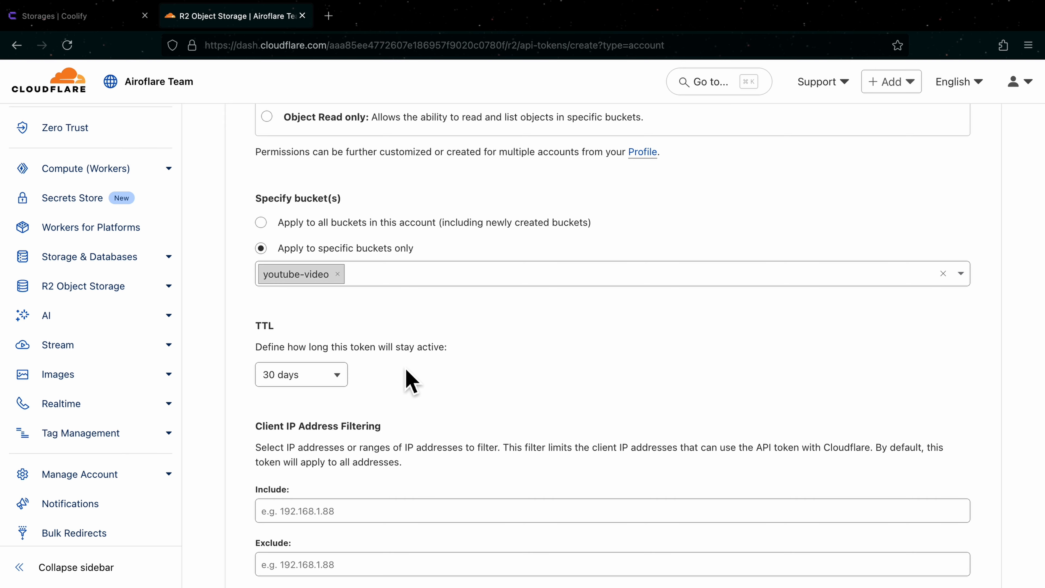
Step: Create the account API token without client IP filtering and bring up its S3 credentials and endpoint
{"action": "scroll", "coordinate": [412, 381], "scroll_direction": "down", "scroll_amount": 5}
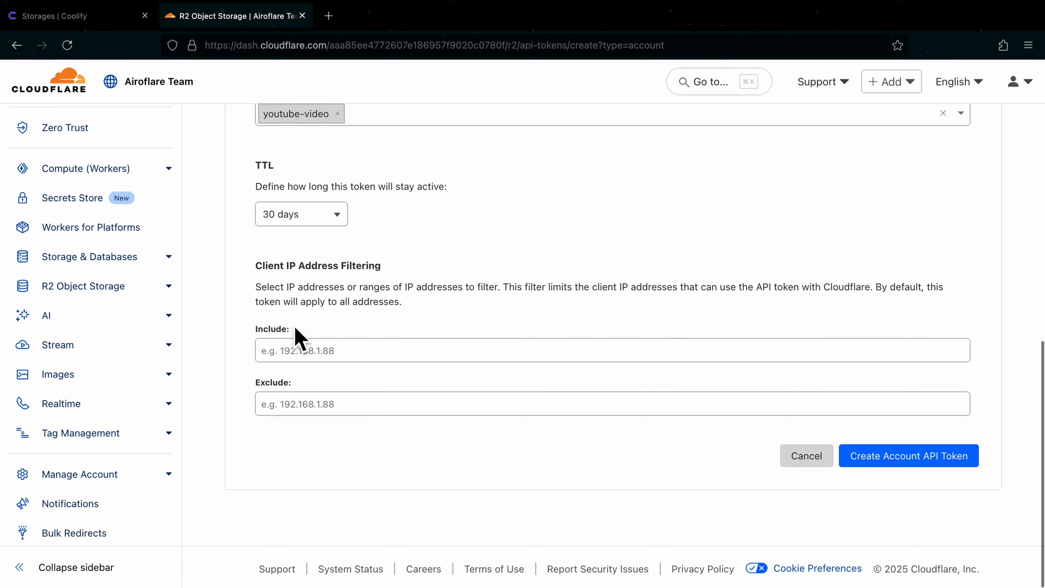
{"action": "left_click", "coordinate": [292, 354]}
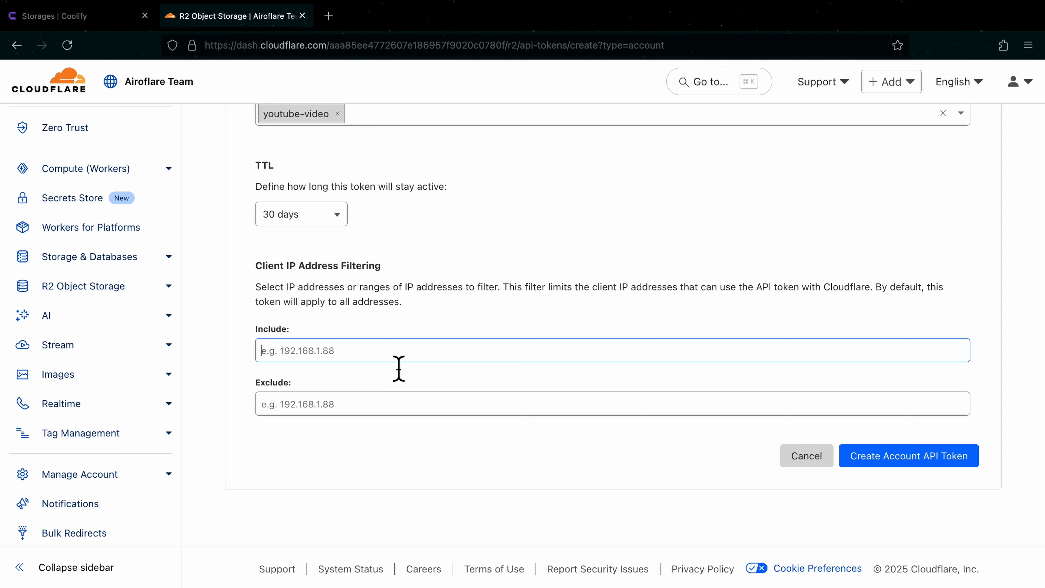
{"action": "left_click", "coordinate": [943, 462]}
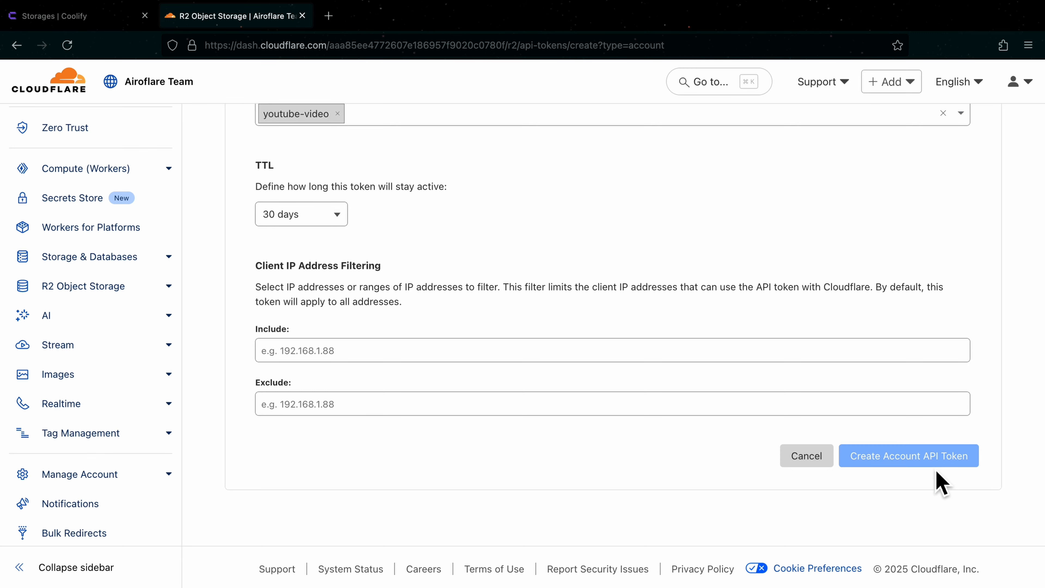
{"action": "scroll", "coordinate": [531, 482], "scroll_direction": "down", "scroll_amount": 5}
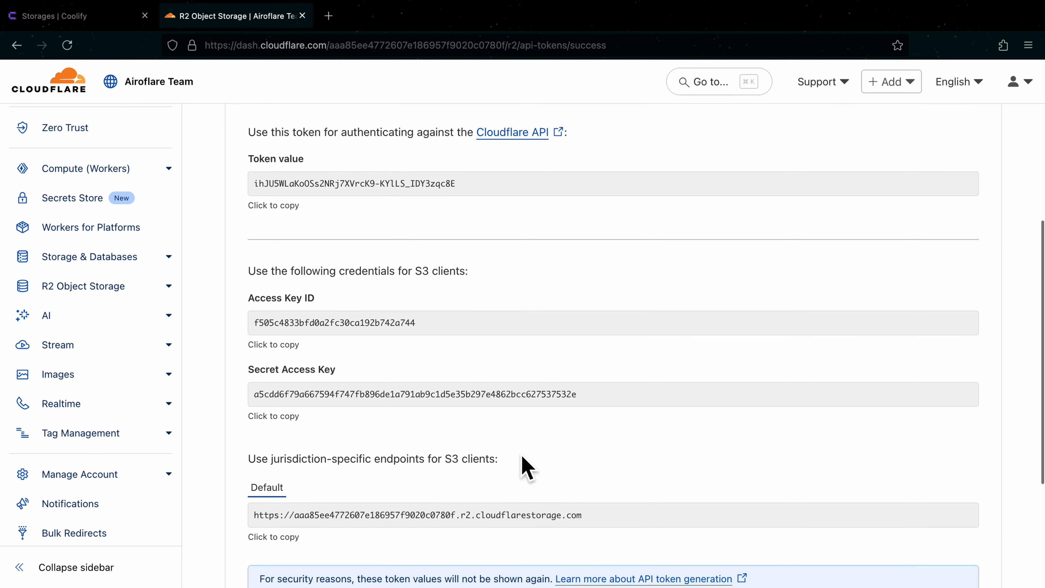
{"action": "scroll", "coordinate": [355, 381], "scroll_direction": "down", "scroll_amount": 3}
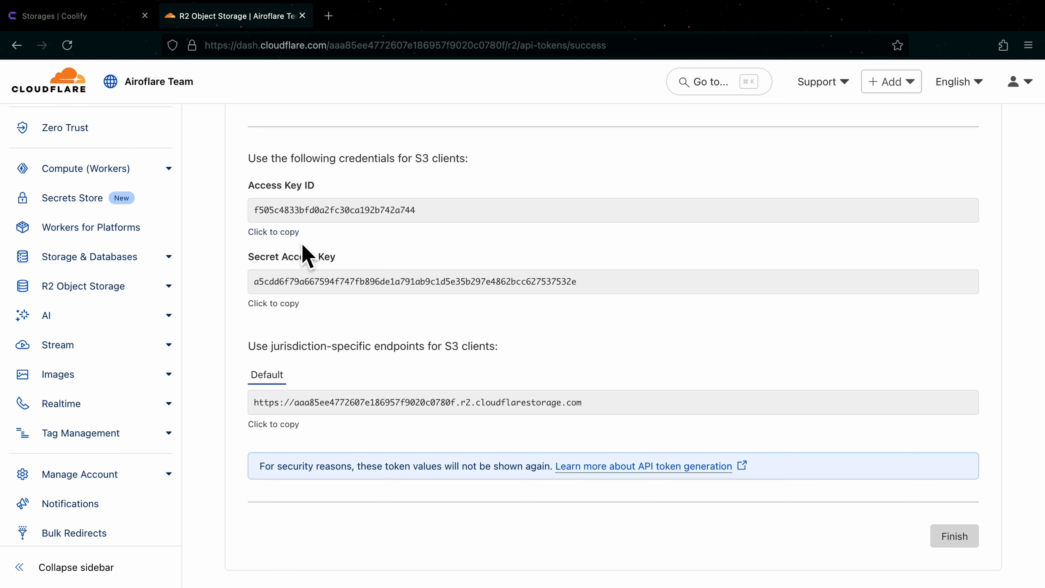
Step: Copy the token's Access Key ID from Cloudflare and paste it as the Access Key of Coolify's new S3 storage
{"action": "left_click", "coordinate": [283, 232]}
{"action": "left_click", "coordinate": [89, 17]}
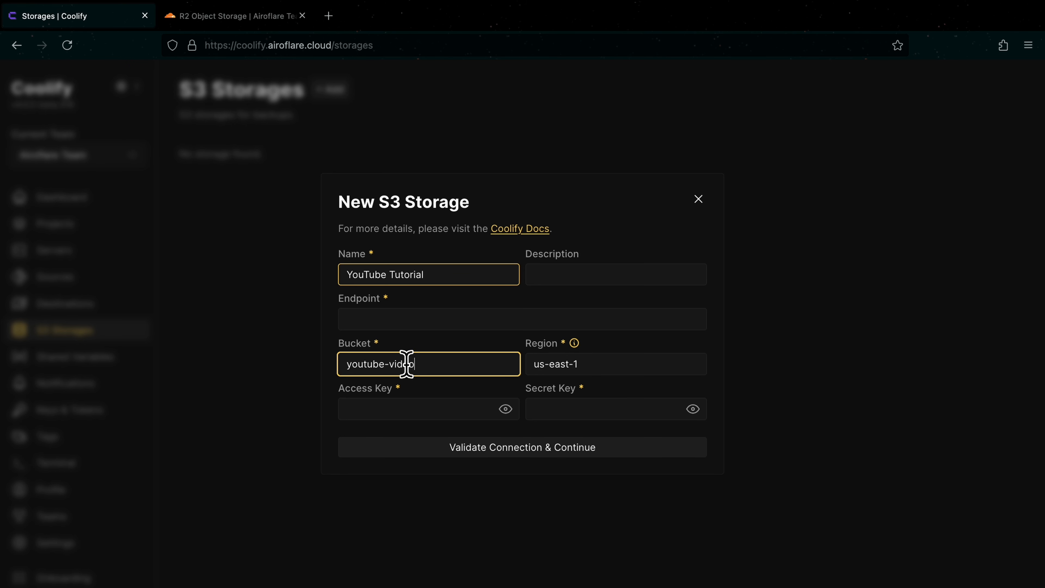
{"action": "left_click", "coordinate": [410, 409]}
{"action": "key", "text": "ctrl+v"}
Step: Copy the token's Secret Access Key from Cloudflare and paste it as the Secret Key of Coolify's new S3 storage
{"action": "left_click", "coordinate": [272, 15]}
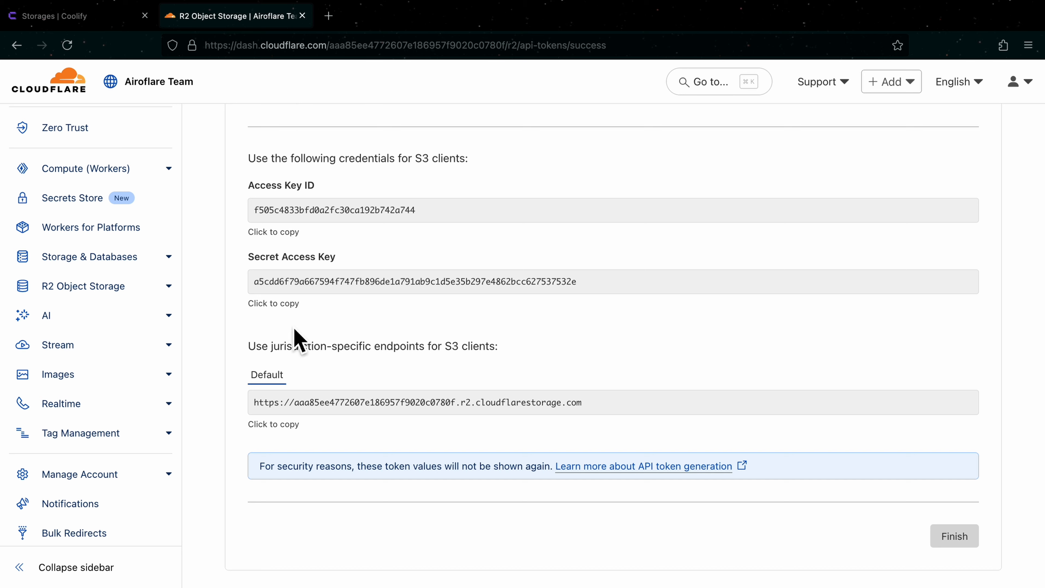
{"action": "left_click", "coordinate": [280, 303]}
{"action": "left_click", "coordinate": [113, 17]}
{"action": "left_click", "coordinate": [586, 414]}
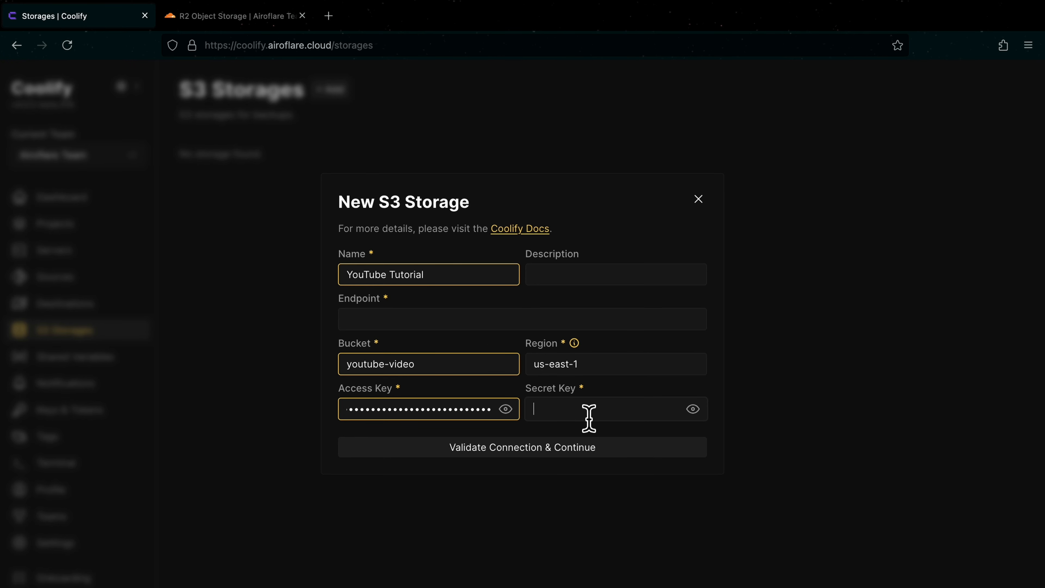
{"action": "key", "text": "ctrl+v"}
Step: Copy Cloudflare's default S3 endpoint URL into the Coolify storage's Endpoint and validate the connection to create the storage
{"action": "left_click", "coordinate": [409, 325]}
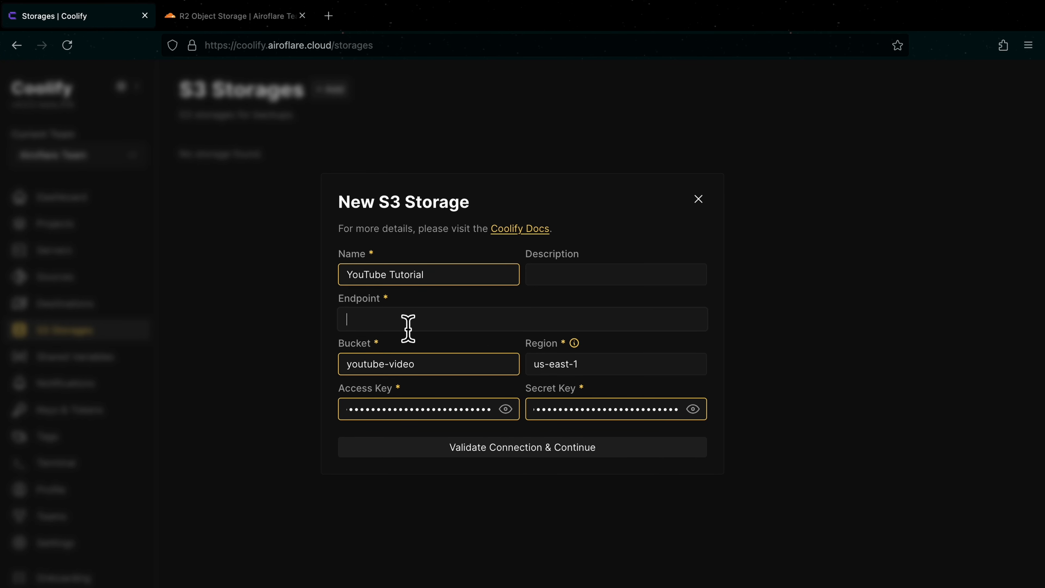
{"action": "left_click", "coordinate": [259, 18]}
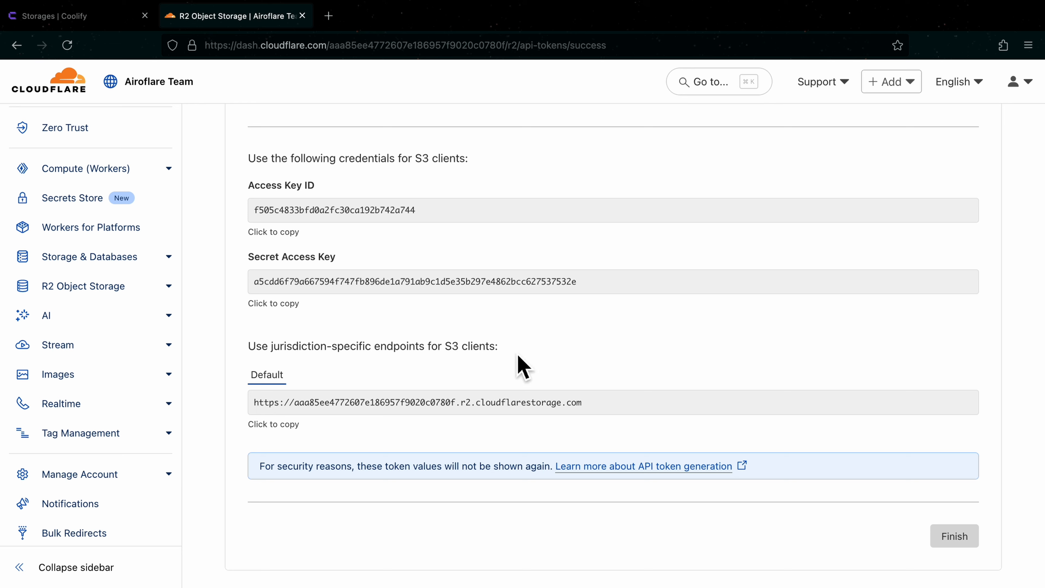
{"action": "left_click_drag", "start_coordinate": [521, 364], "coordinate": [255, 360]}
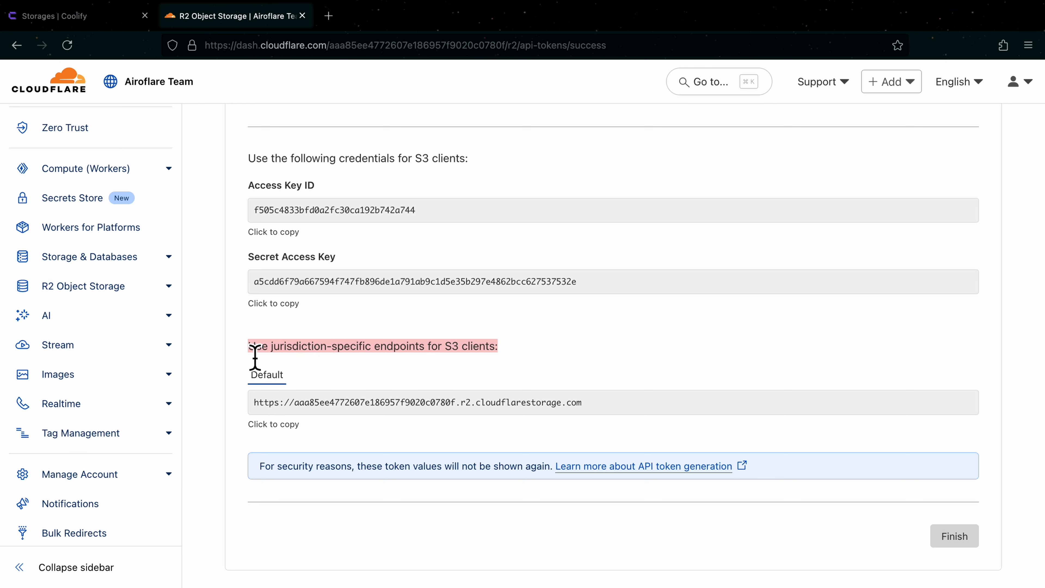
{"action": "left_click", "coordinate": [311, 420]}
{"action": "left_click", "coordinate": [290, 430]}
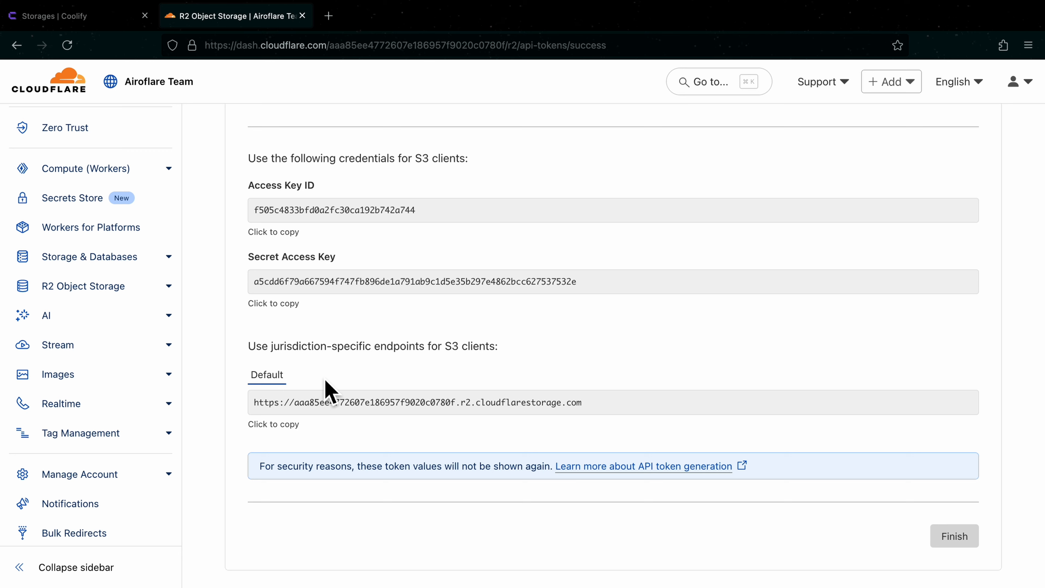
{"action": "left_click", "coordinate": [293, 437]}
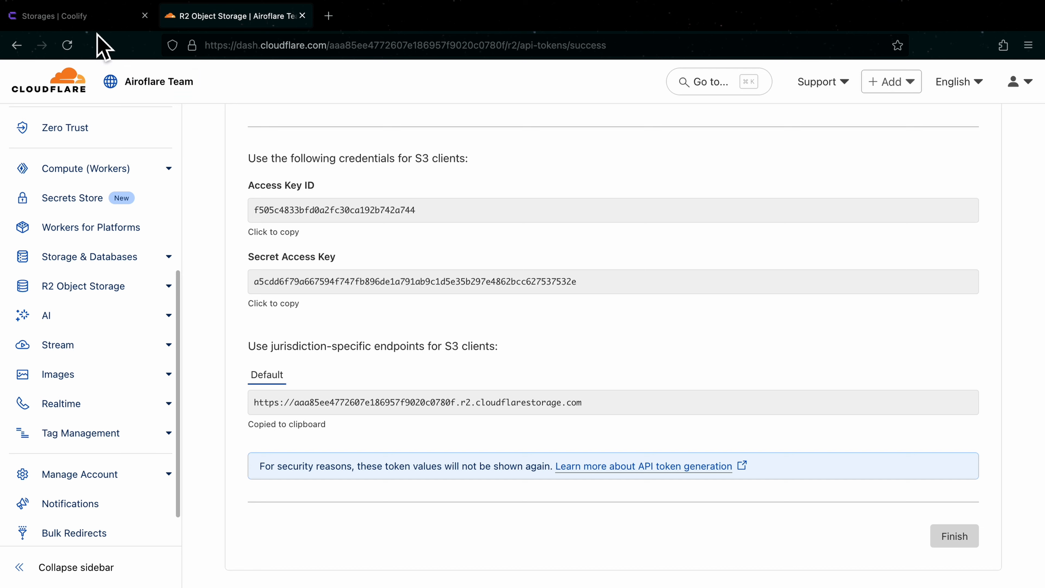
{"action": "left_click", "coordinate": [95, 18]}
{"action": "left_click", "coordinate": [417, 328]}
{"action": "key", "text": "ctrl+v"}
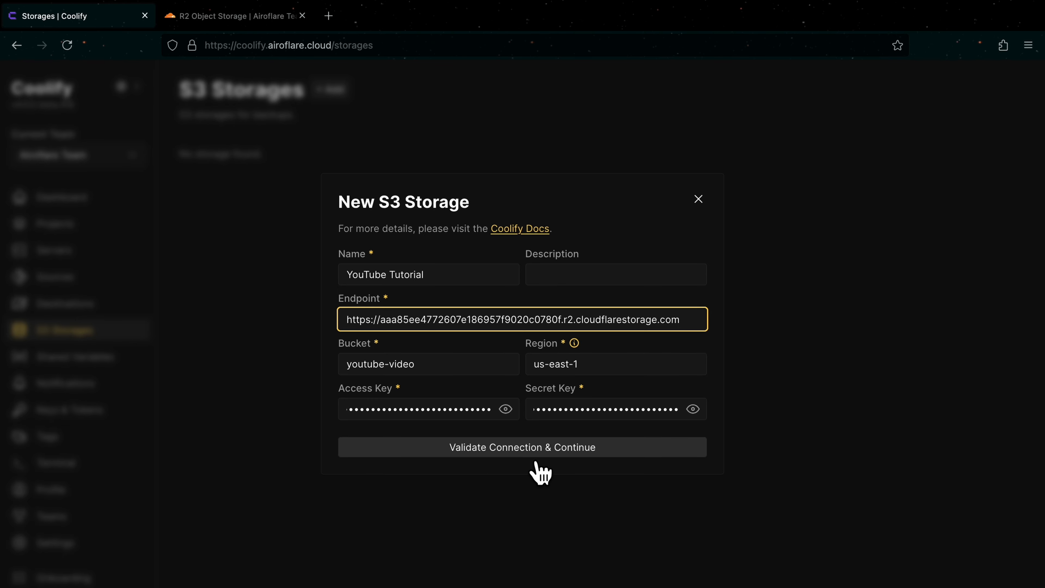
{"action": "left_click", "coordinate": [504, 450]}
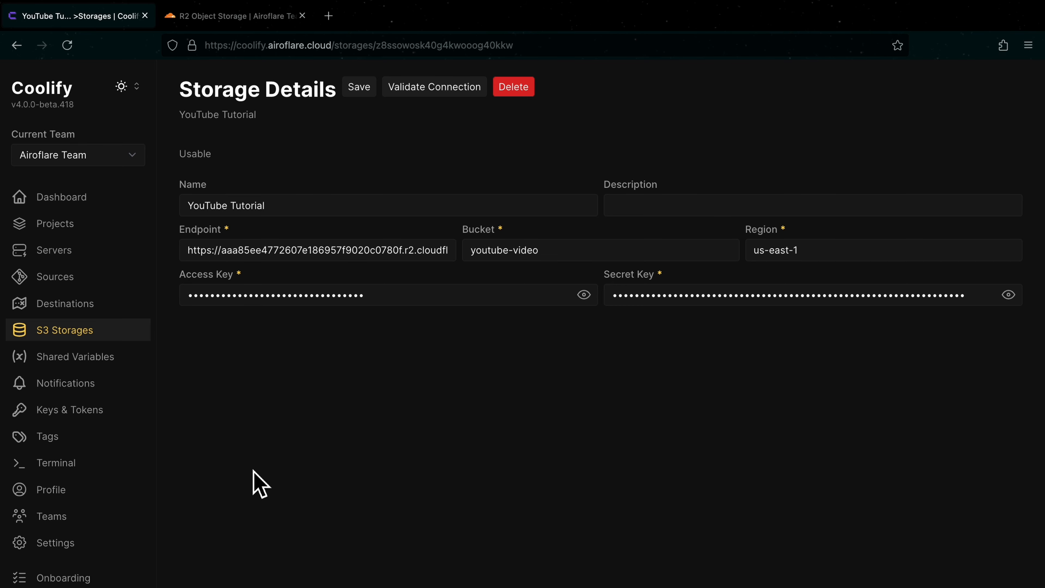
Step: In Coolify's instance backup settings, enable S3 for the scheduled backup and choose YouTube Tutorial as its S3 storage
{"action": "left_click", "coordinate": [81, 549]}
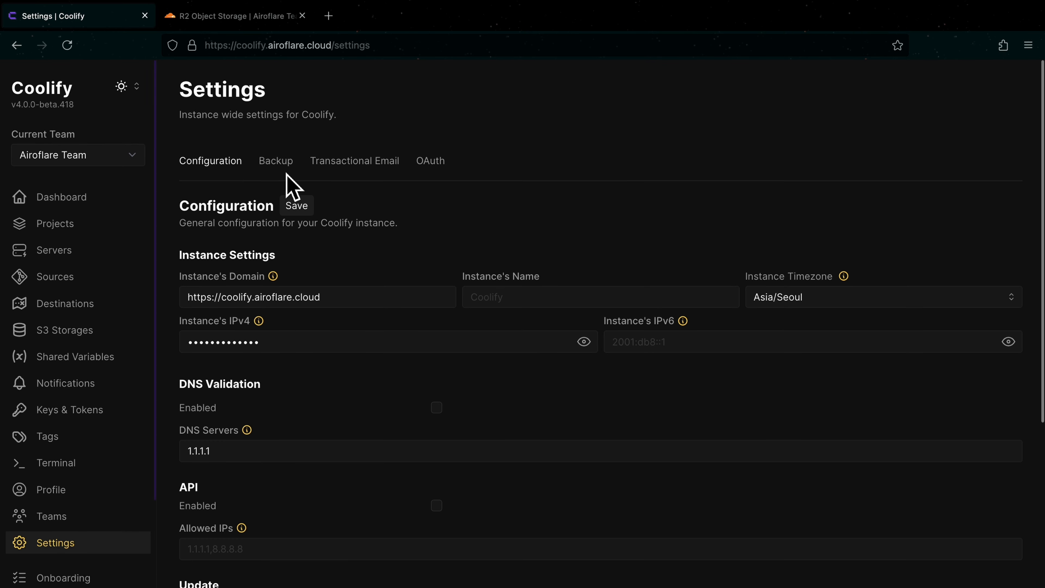
{"action": "left_click", "coordinate": [298, 177]}
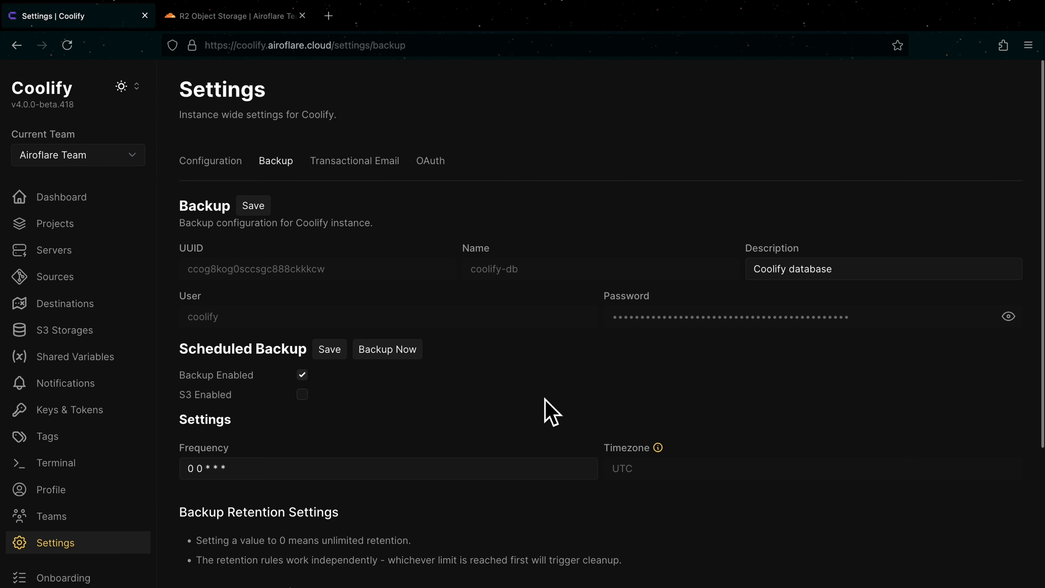
{"action": "scroll", "coordinate": [540, 348], "scroll_direction": "down", "scroll_amount": 2}
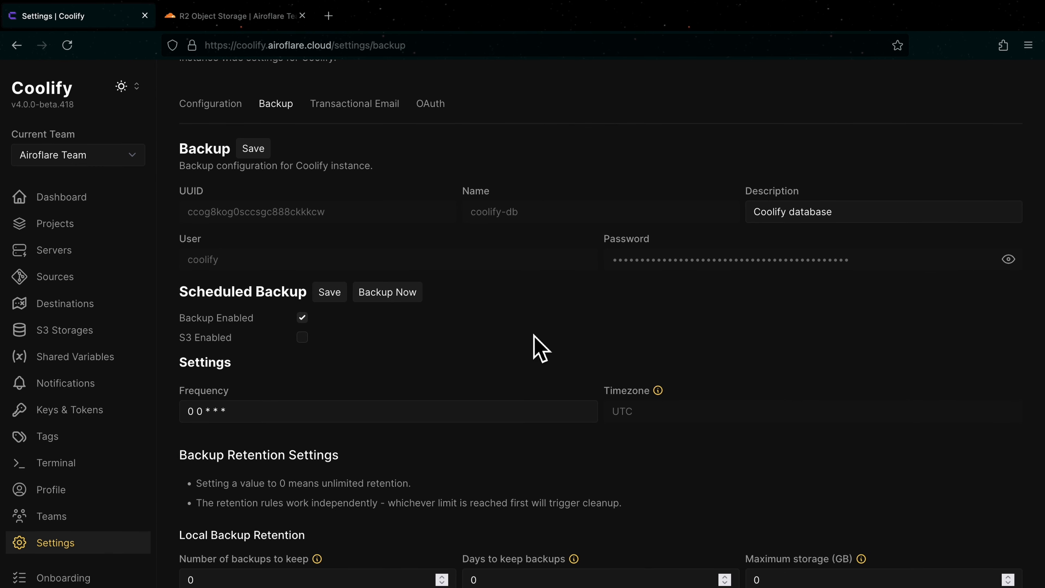
{"action": "scroll", "coordinate": [540, 348], "scroll_direction": "down", "scroll_amount": 1}
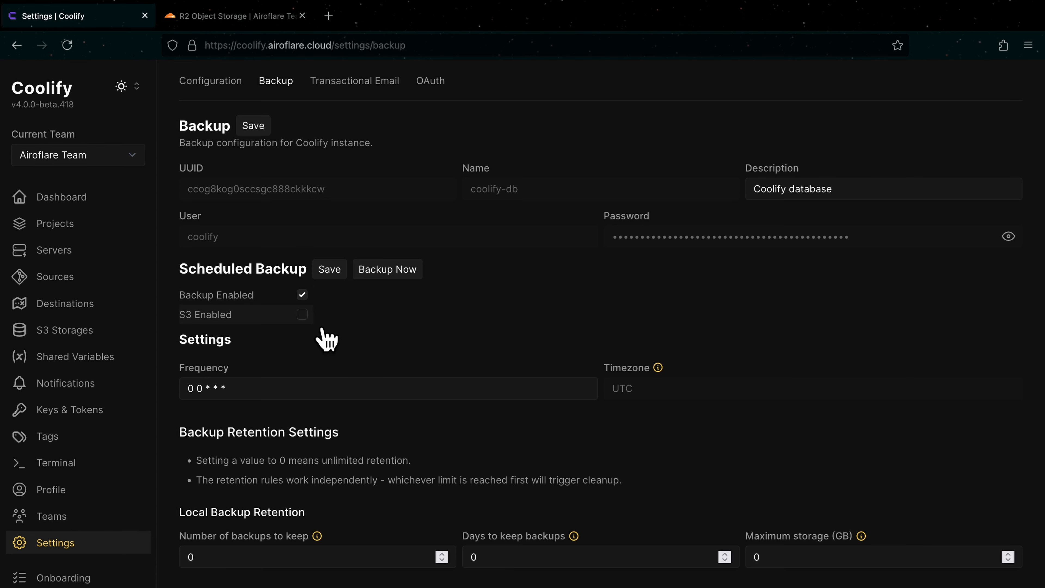
{"action": "left_click", "coordinate": [304, 313]}
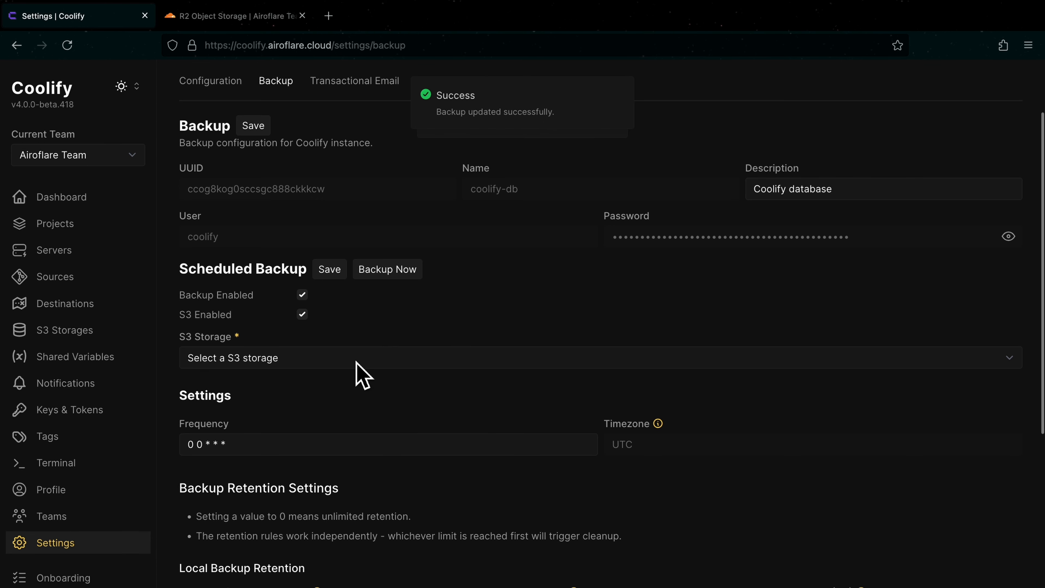
{"action": "left_click", "coordinate": [344, 359]}
{"action": "left_click", "coordinate": [342, 370]}
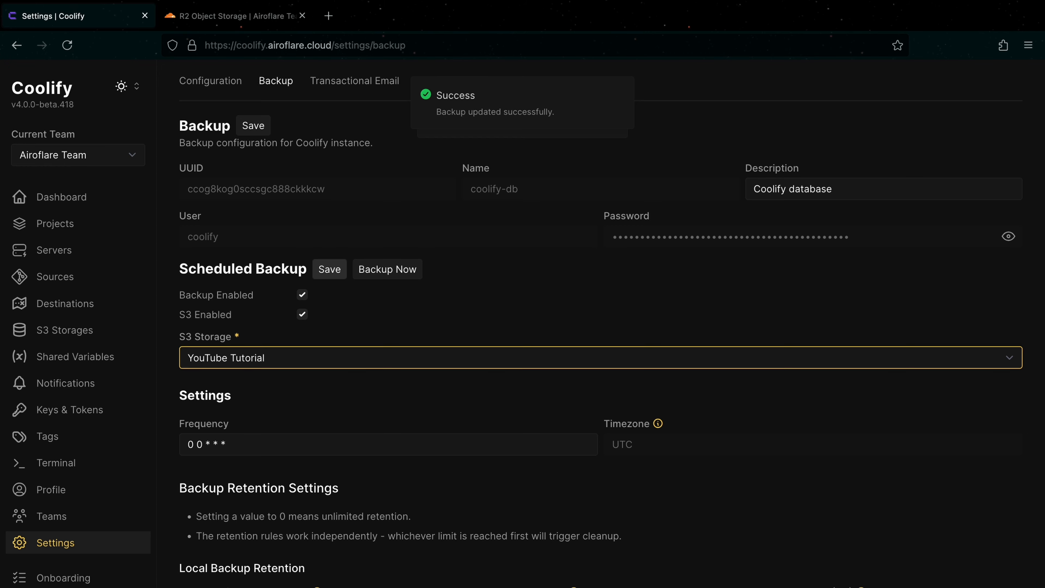
Step: Examine the scheduled backup's frequency, local and S3 retention settings, and the list of executions
{"action": "scroll", "coordinate": [450, 420], "scroll_direction": "down", "scroll_amount": 3}
{"action": "left_click_drag", "start_coordinate": [238, 342], "coordinate": [184, 352]}
{"action": "scroll", "coordinate": [439, 311], "scroll_direction": "down", "scroll_amount": 4}
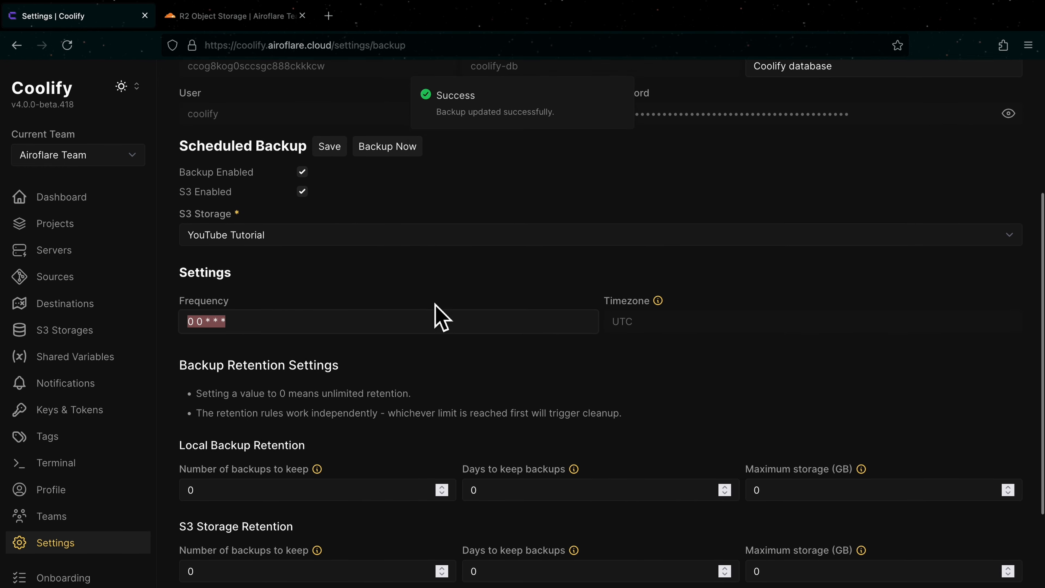
{"action": "left_click", "coordinate": [461, 281]}
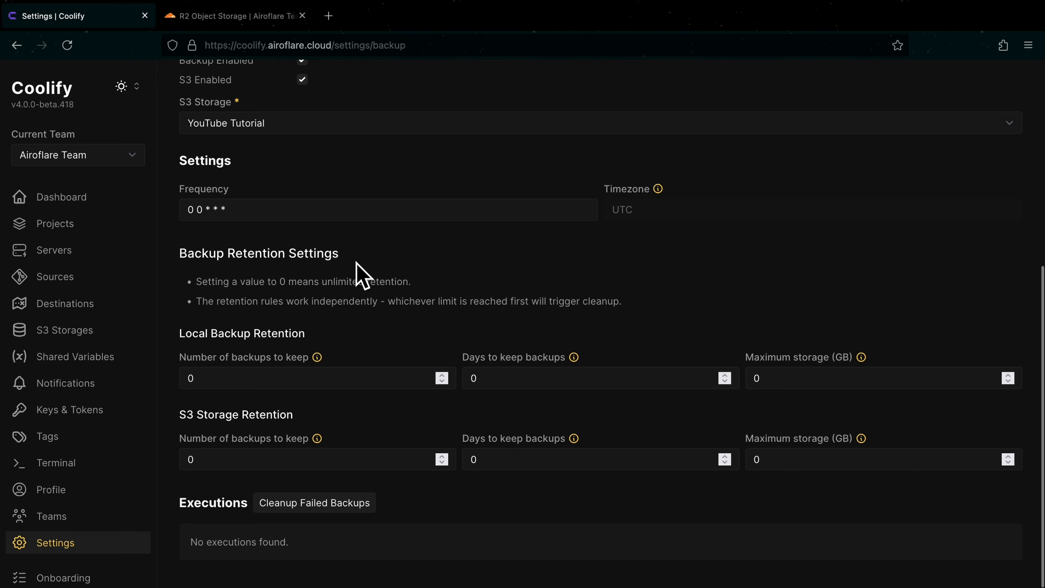
{"action": "left_click_drag", "start_coordinate": [356, 262], "coordinate": [177, 261]}
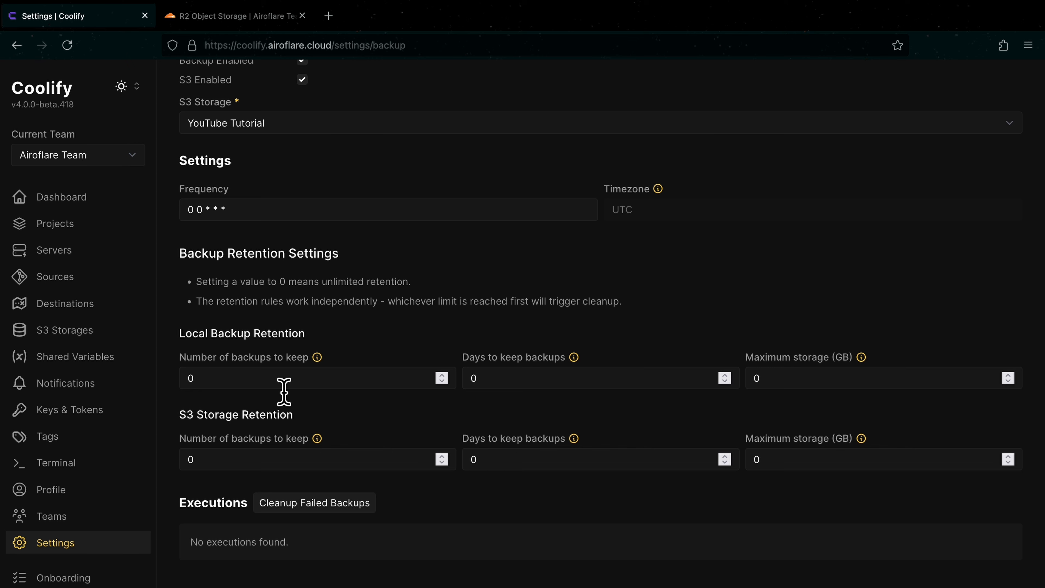
{"action": "double_click", "coordinate": [757, 379]}
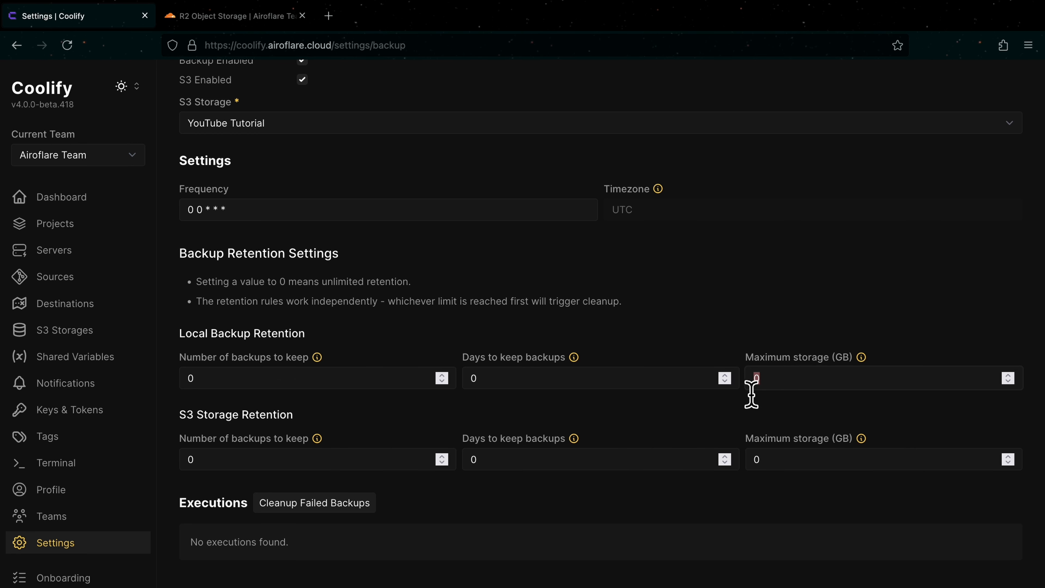
{"action": "left_click", "coordinate": [777, 402]}
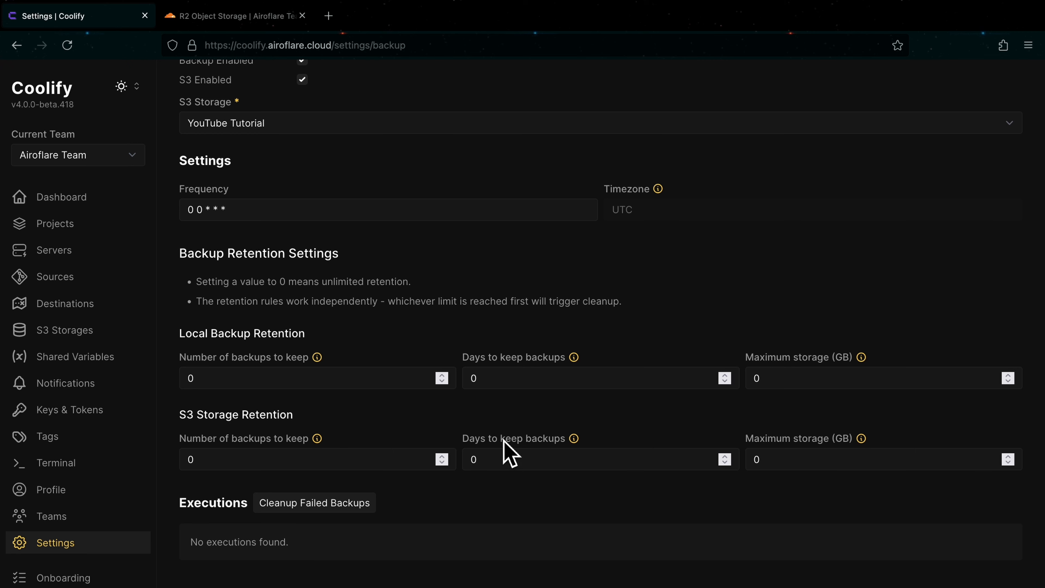
{"action": "left_click_drag", "start_coordinate": [247, 510], "coordinate": [181, 522]}
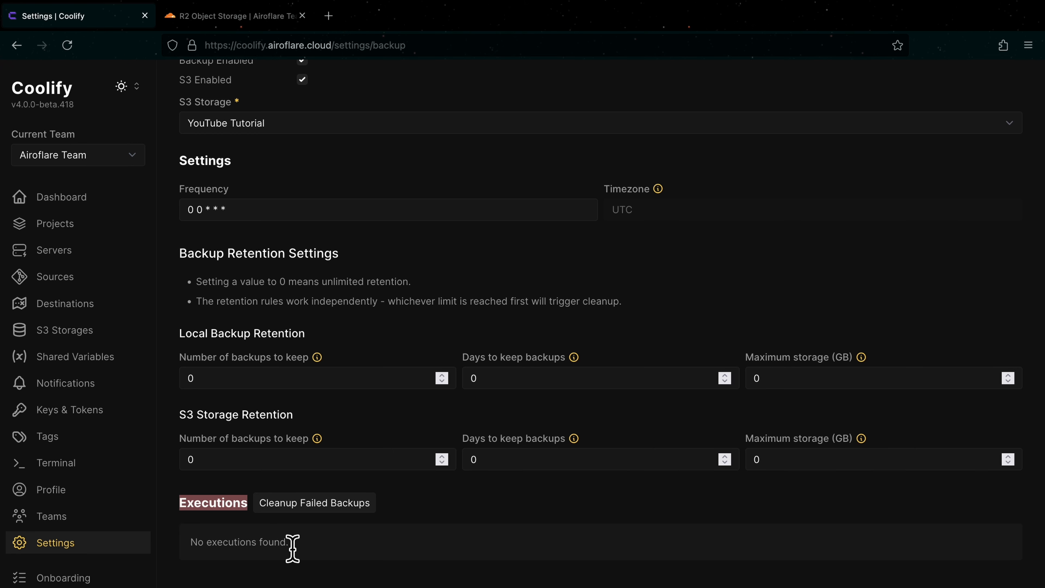
{"action": "left_click", "coordinate": [445, 543]}
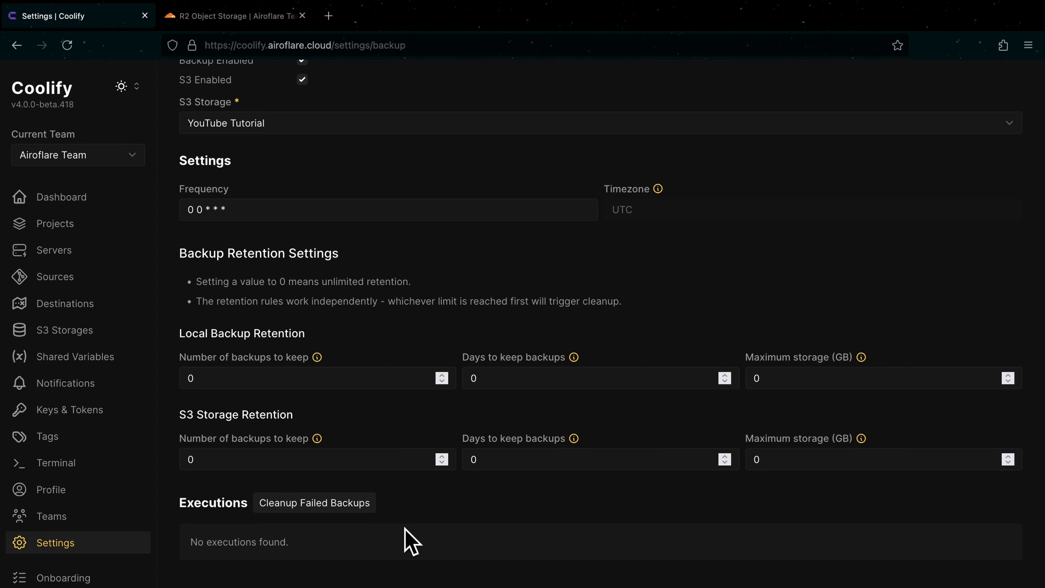
Step: Run an immediate backup of the Coolify database and check its entry under Executions
{"action": "scroll", "coordinate": [388, 551], "scroll_direction": "up", "scroll_amount": 6}
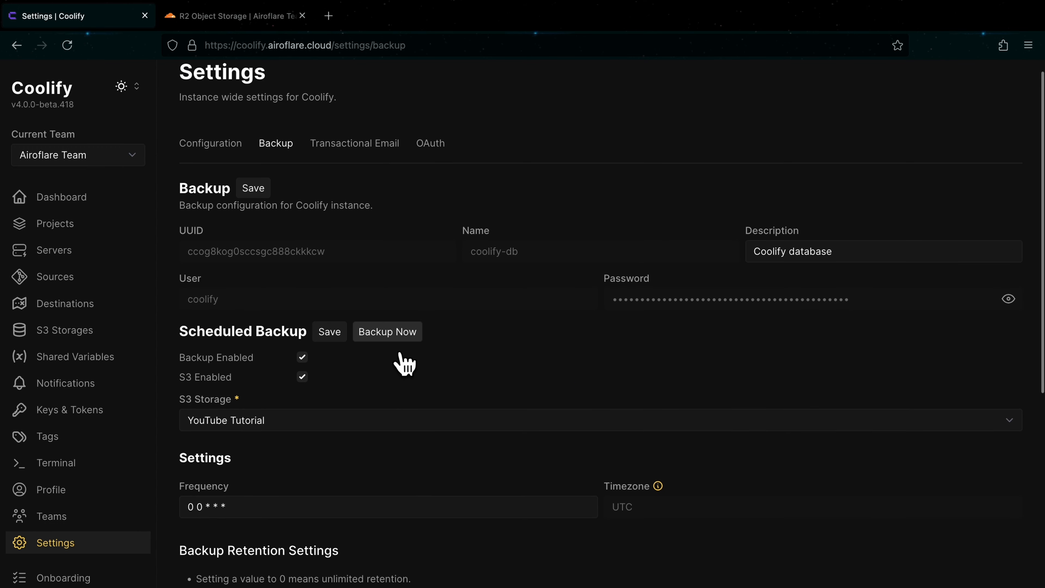
{"action": "left_click", "coordinate": [393, 334]}
{"action": "scroll", "coordinate": [401, 370], "scroll_direction": "down", "scroll_amount": 6}
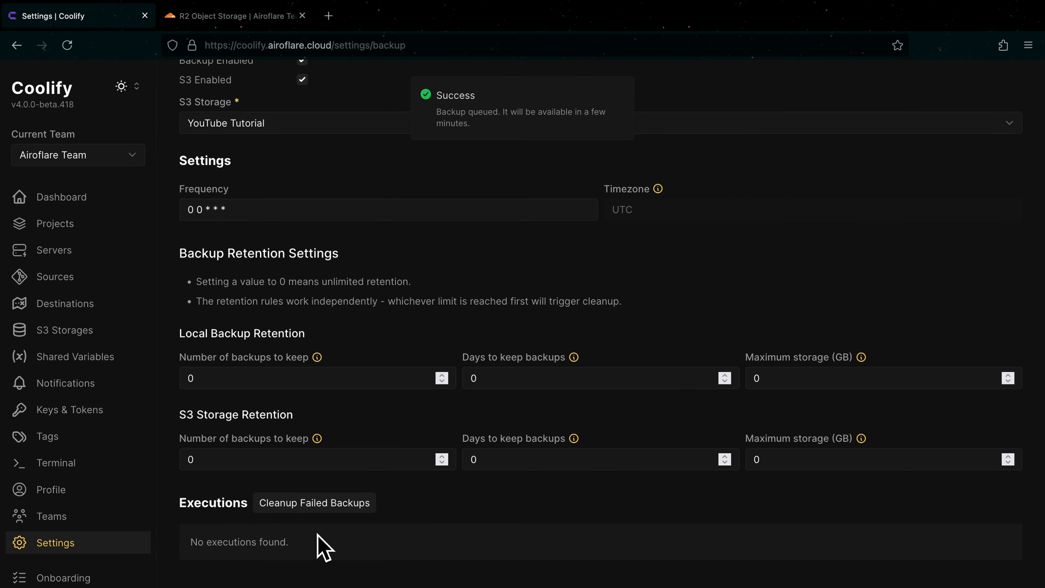
{"action": "scroll", "coordinate": [300, 544], "scroll_direction": "down", "scroll_amount": 3}
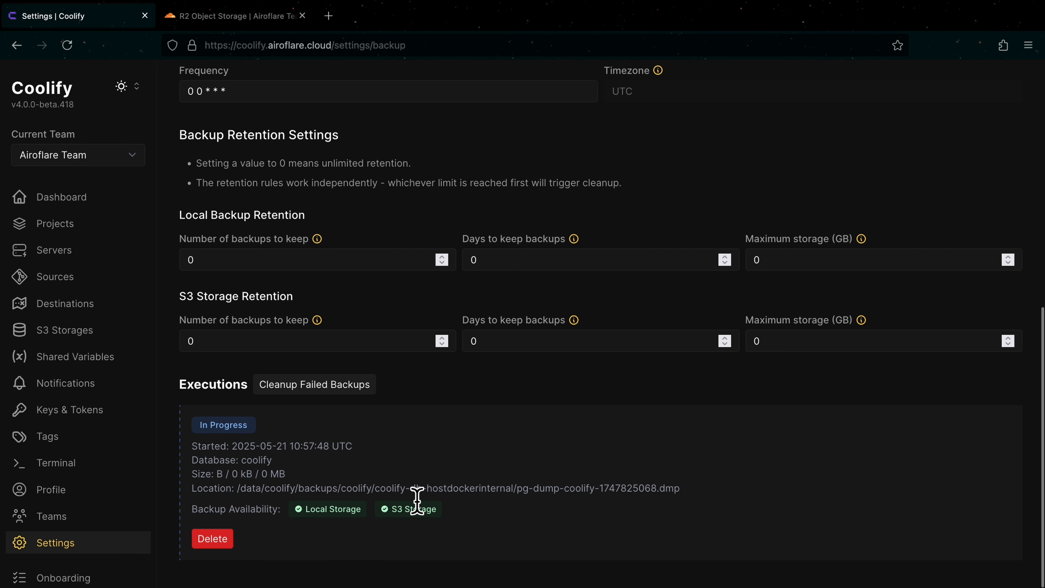
Step: Switch to Cloudflare R2, open the youtube-video bucket and look inside its data/ directory for the uploaded backup
{"action": "left_click", "coordinate": [233, 24]}
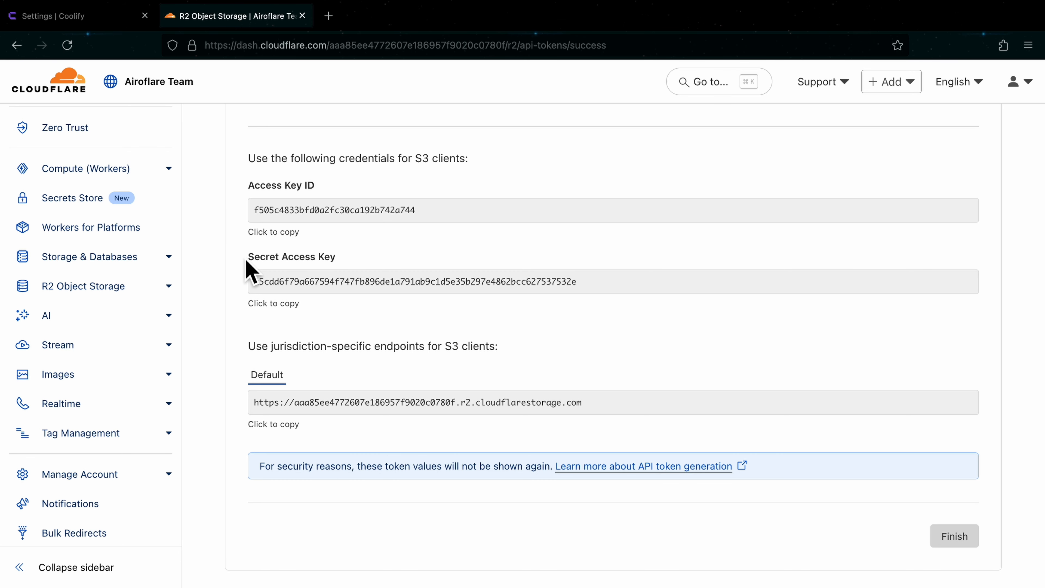
{"action": "scroll", "coordinate": [253, 267], "scroll_direction": "up", "scroll_amount": 8}
{"action": "left_click", "coordinate": [259, 136]}
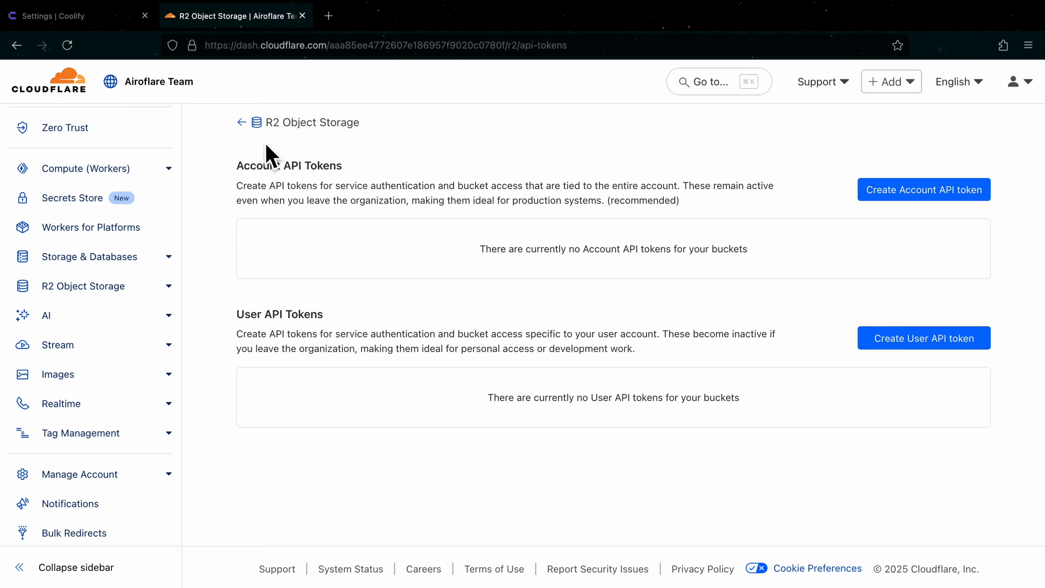
{"action": "left_click", "coordinate": [273, 126]}
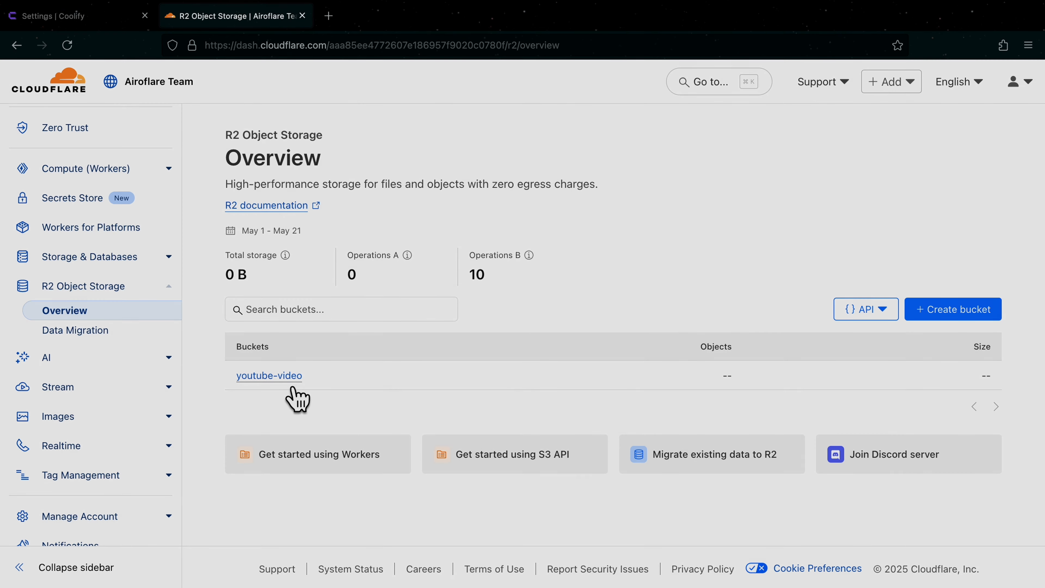
{"action": "left_click", "coordinate": [288, 376]}
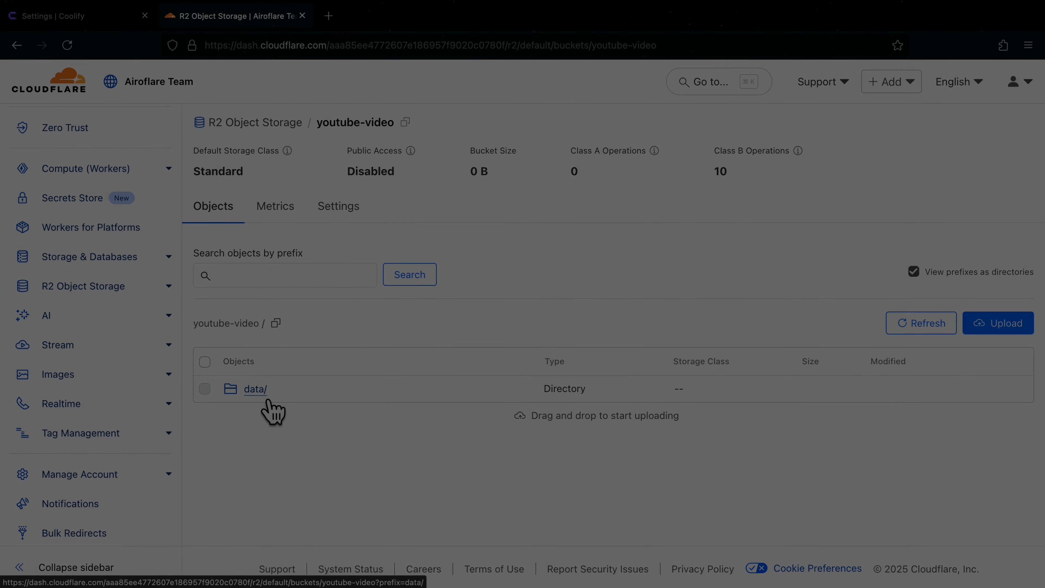
{"action": "left_click", "coordinate": [270, 402]}
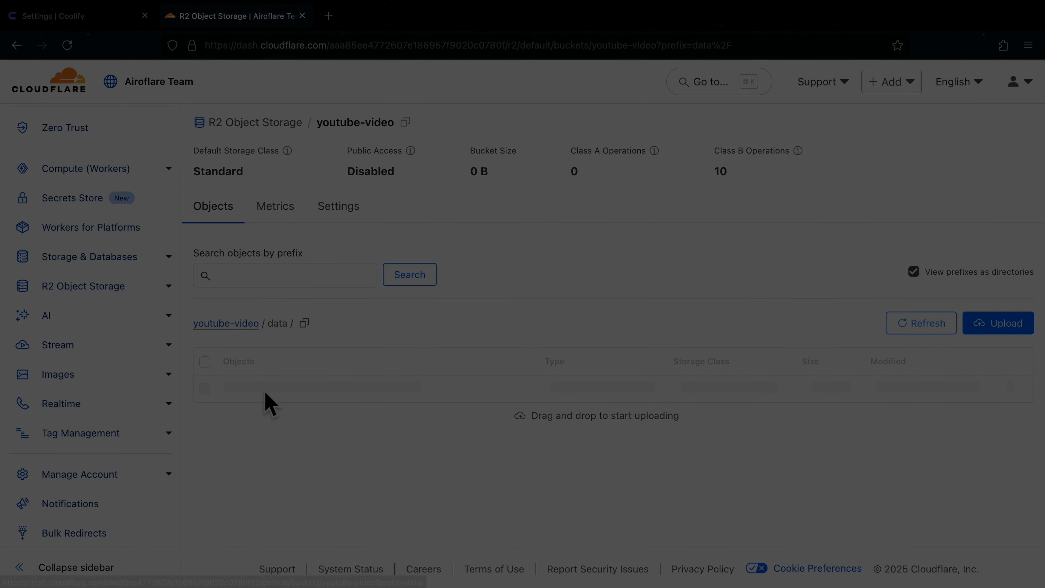